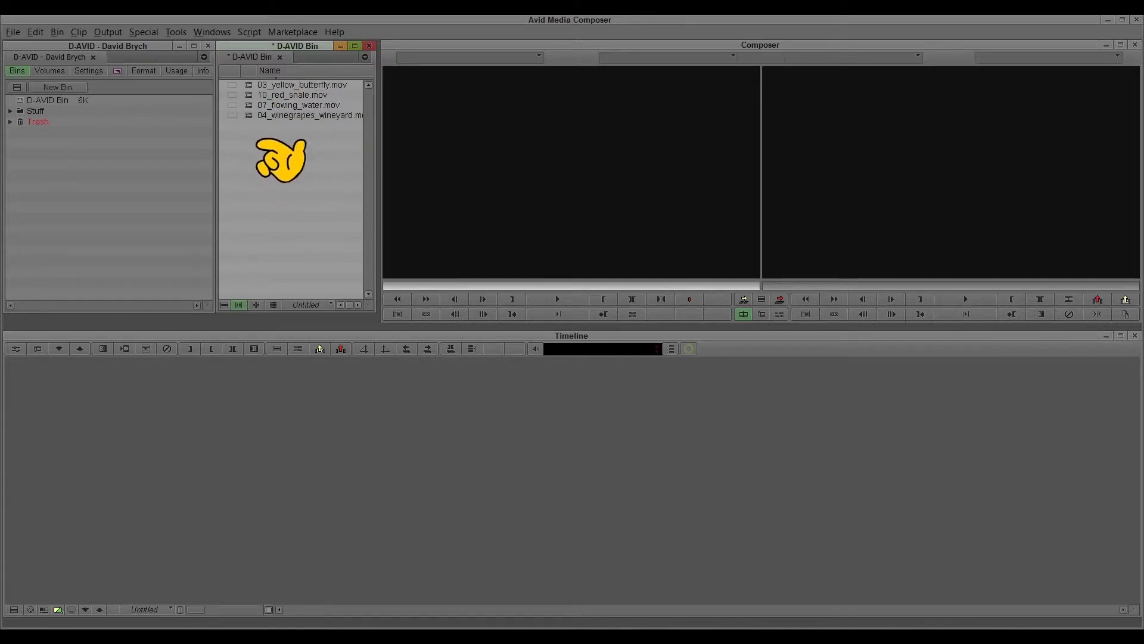
Start importing the MVI_0014 clip into the bin, then cancel the import
right_click(331, 183)
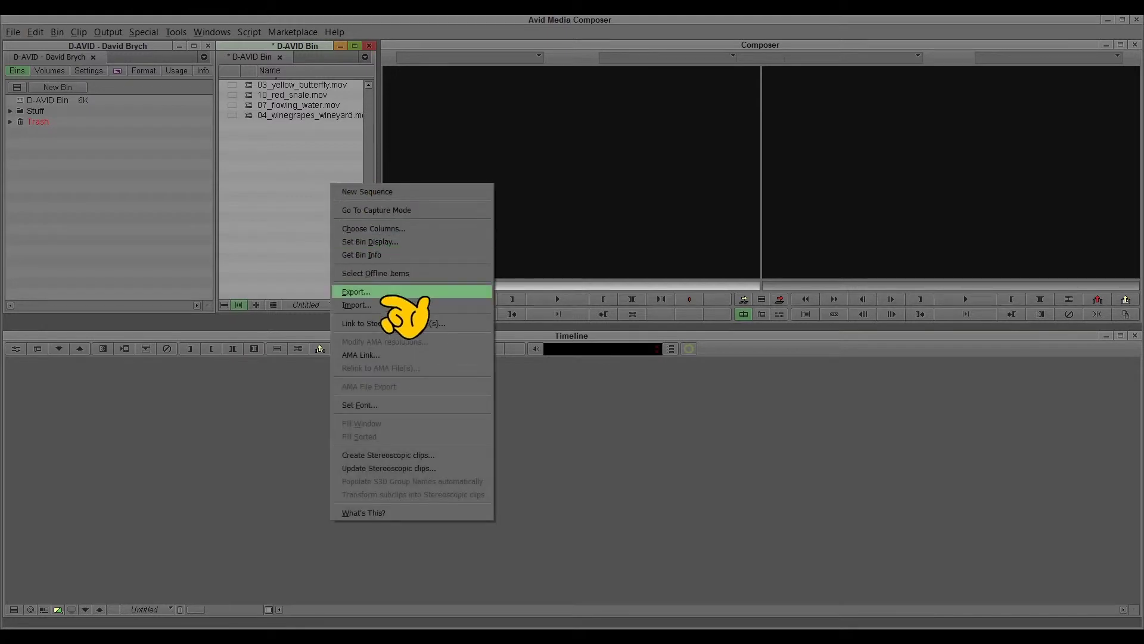
left_click(394, 305)
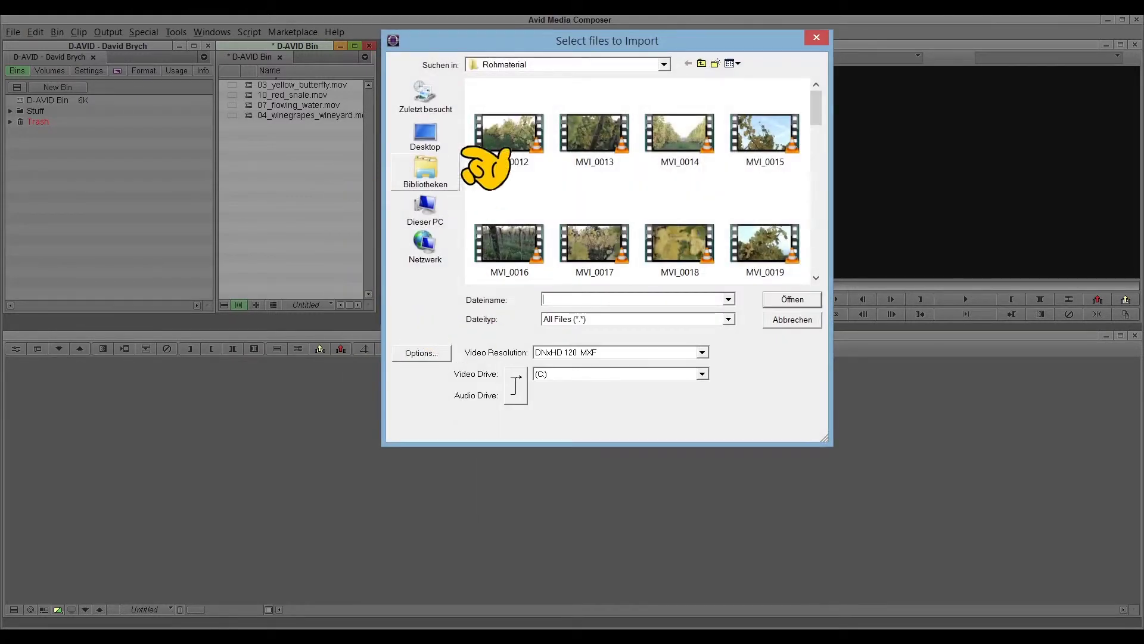
left_click(709, 161)
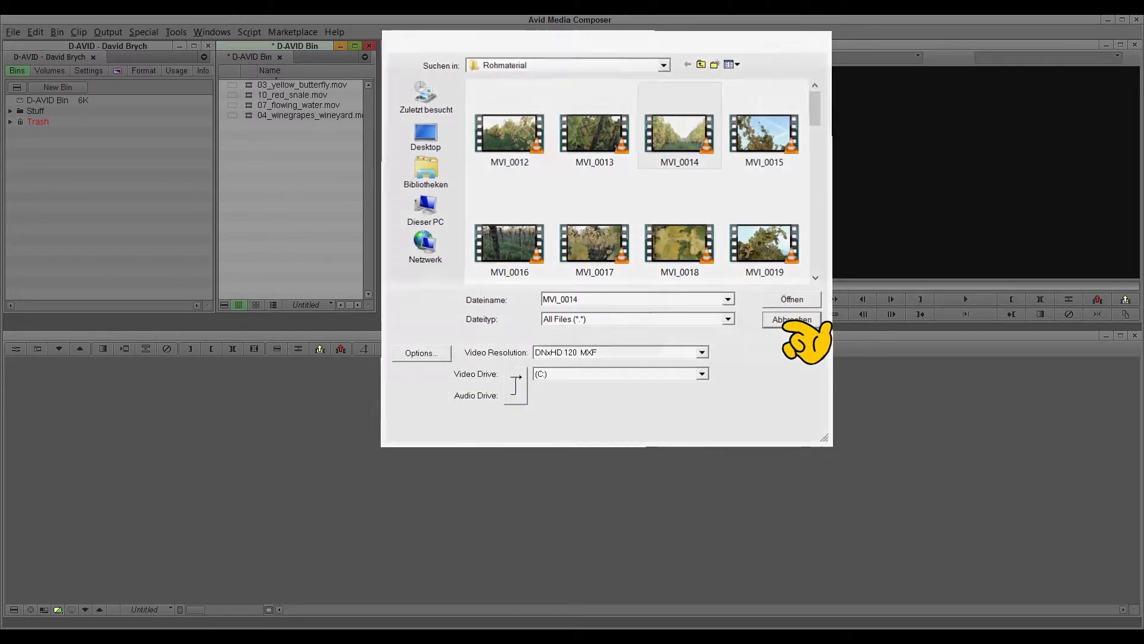
left_click(790, 321)
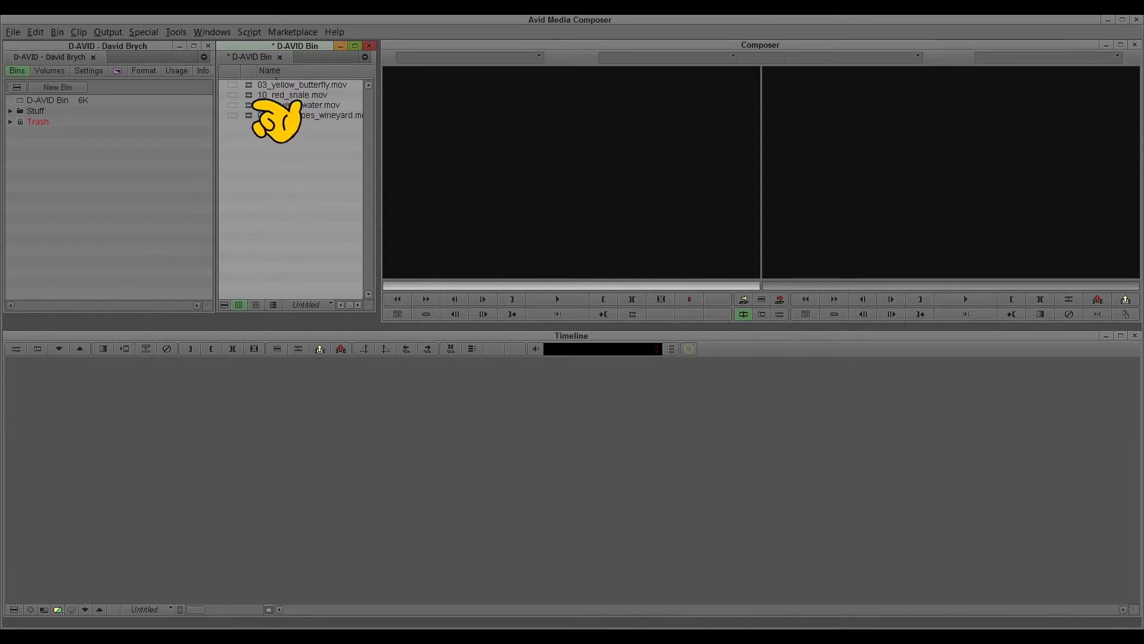
Load 03_yellow_butterfly.mov in the source monitor, play it and scrub to 6:11
double_click(286, 89)
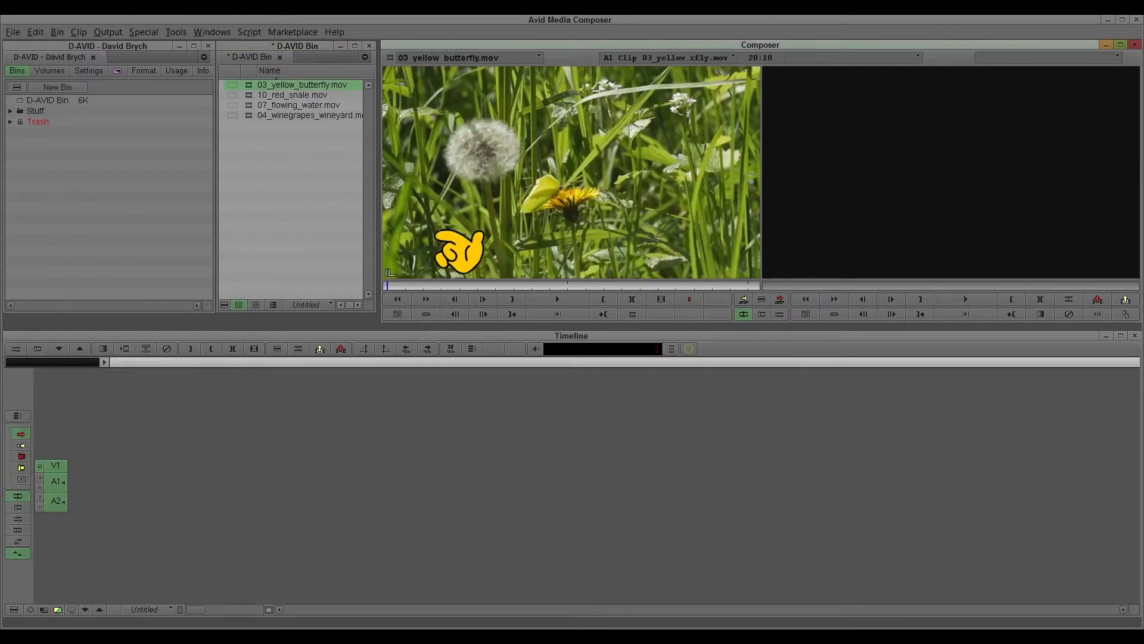
key("space")
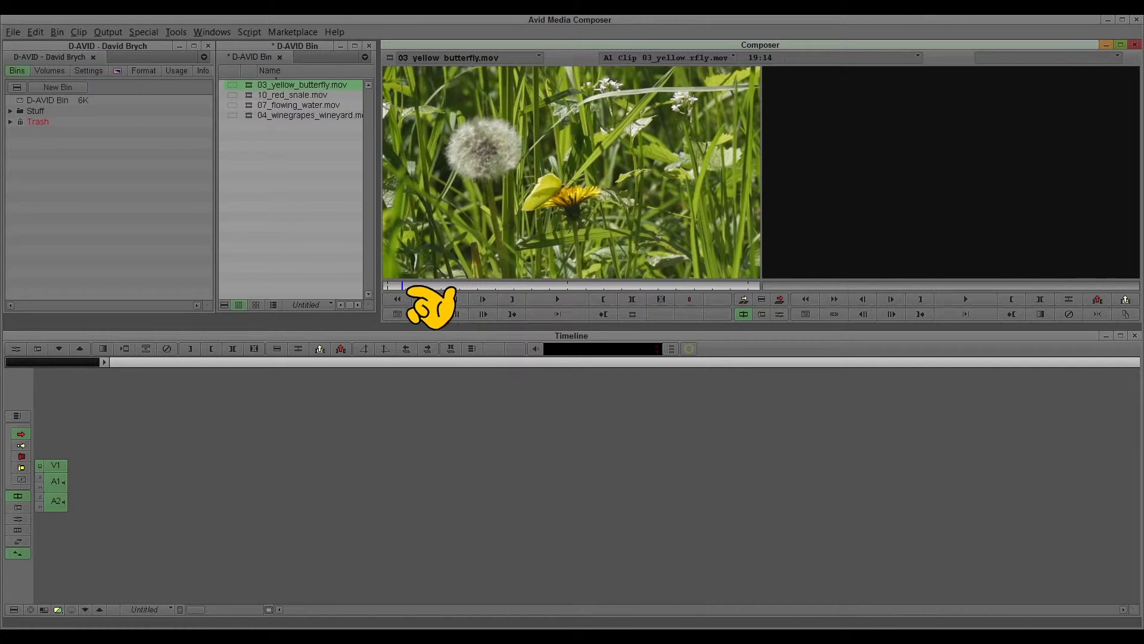
key("space")
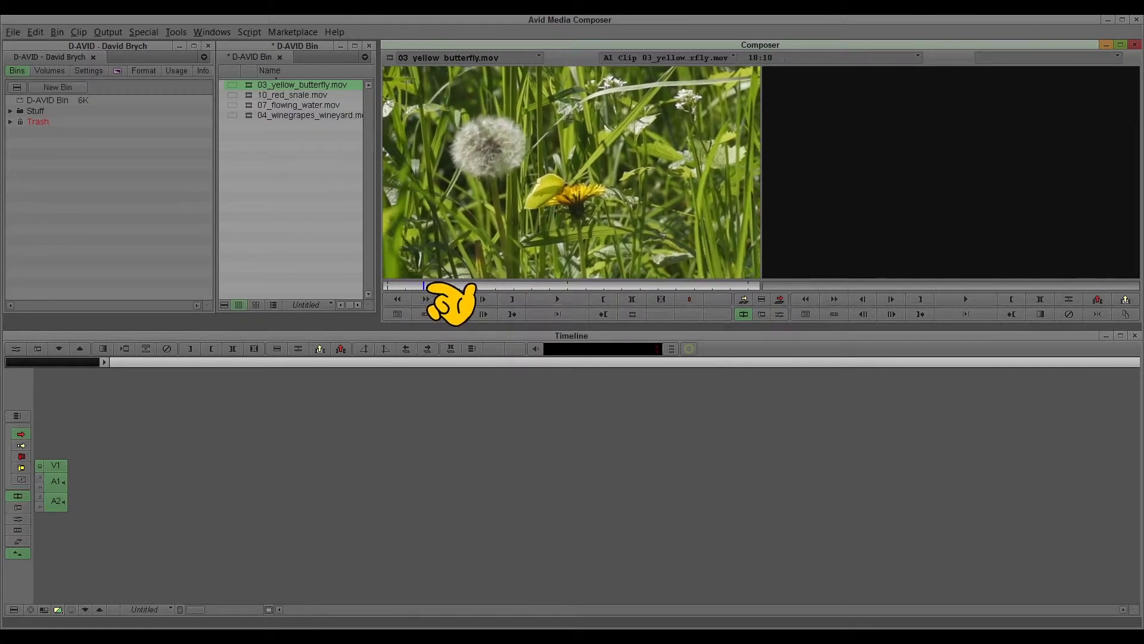
left_click(559, 300)
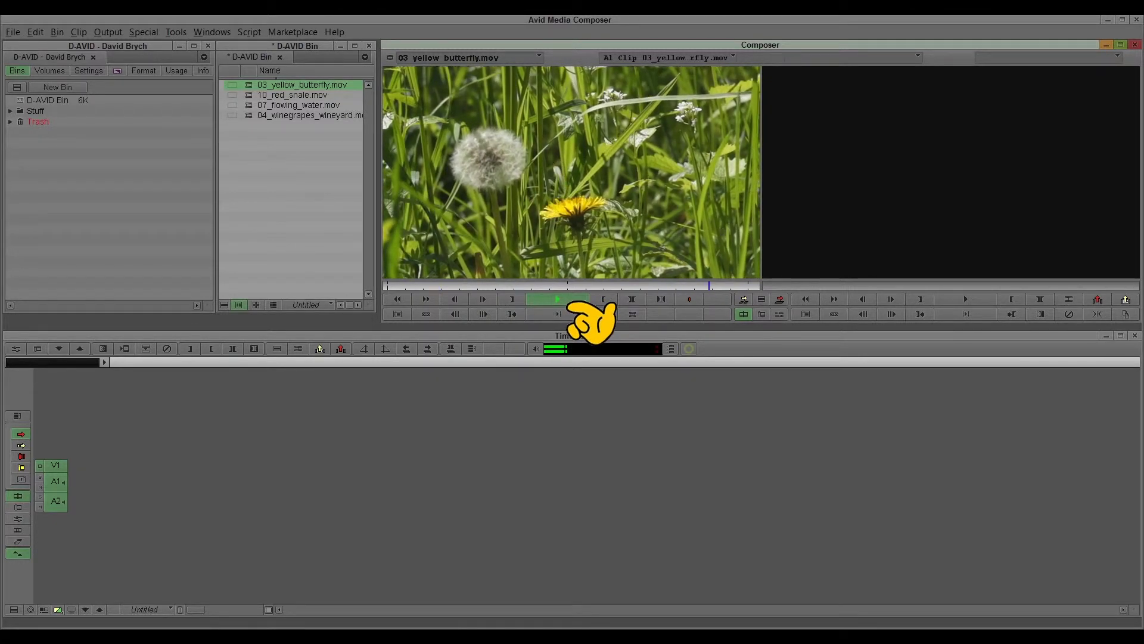
left_click(559, 299)
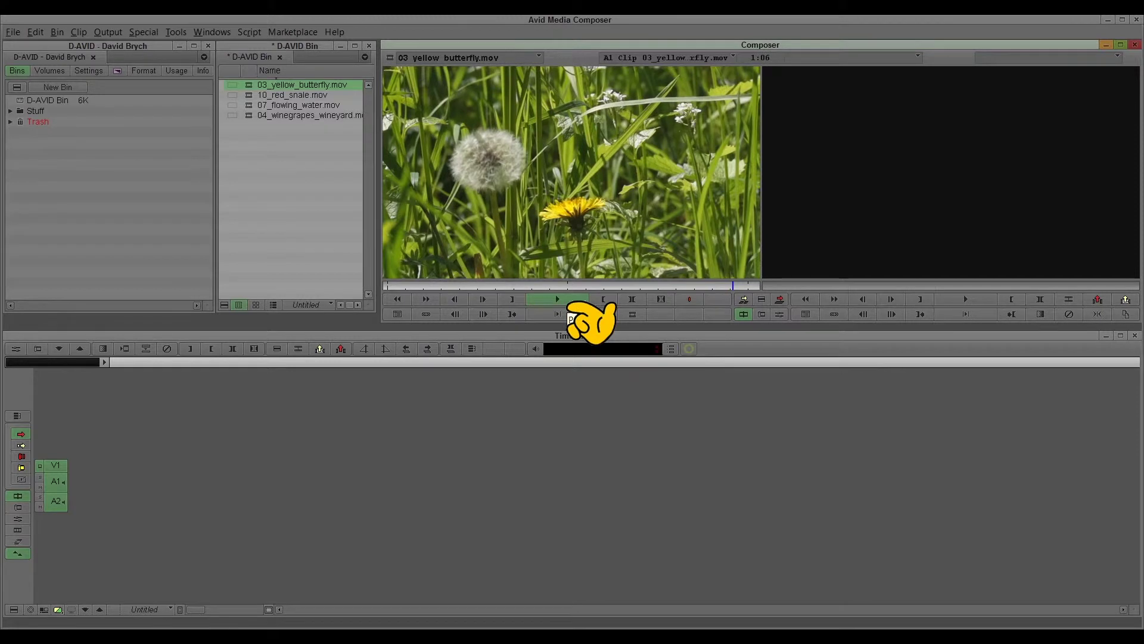
mouse_move(625, 288)
left_mouse_down()
mouse_move(567, 288)
mouse_move(747, 287)
mouse_move(485, 288)
mouse_move(640, 287)
left_mouse_up()
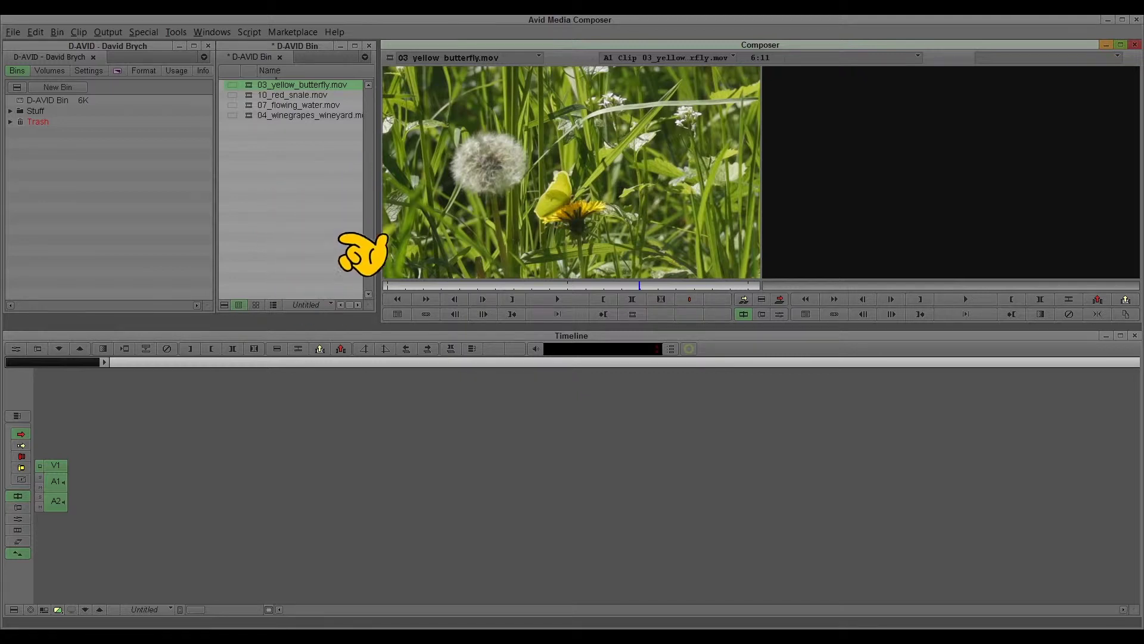
left_click(279, 211)
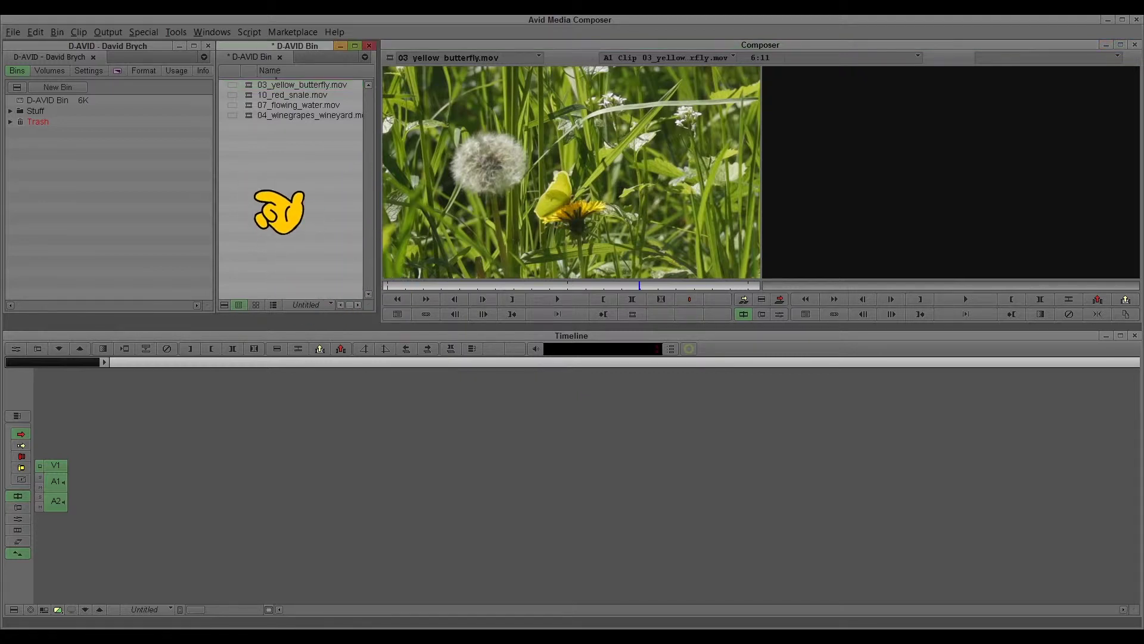
Create a new sequence in the bin named 'D-AVID Sequence'
right_click(280, 208)
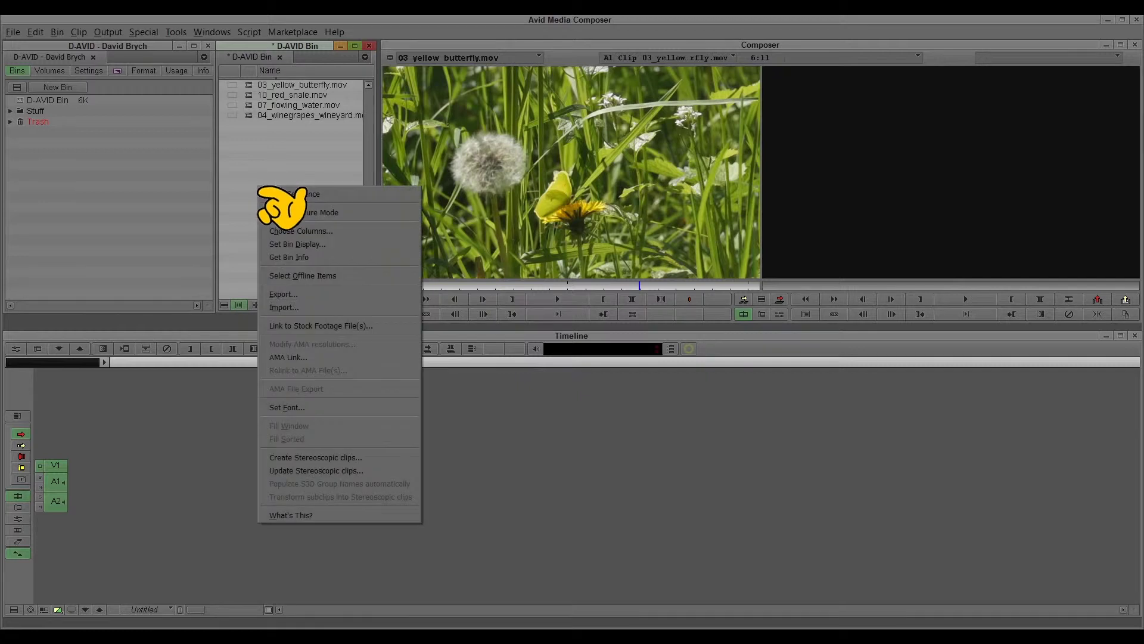
left_click(334, 196)
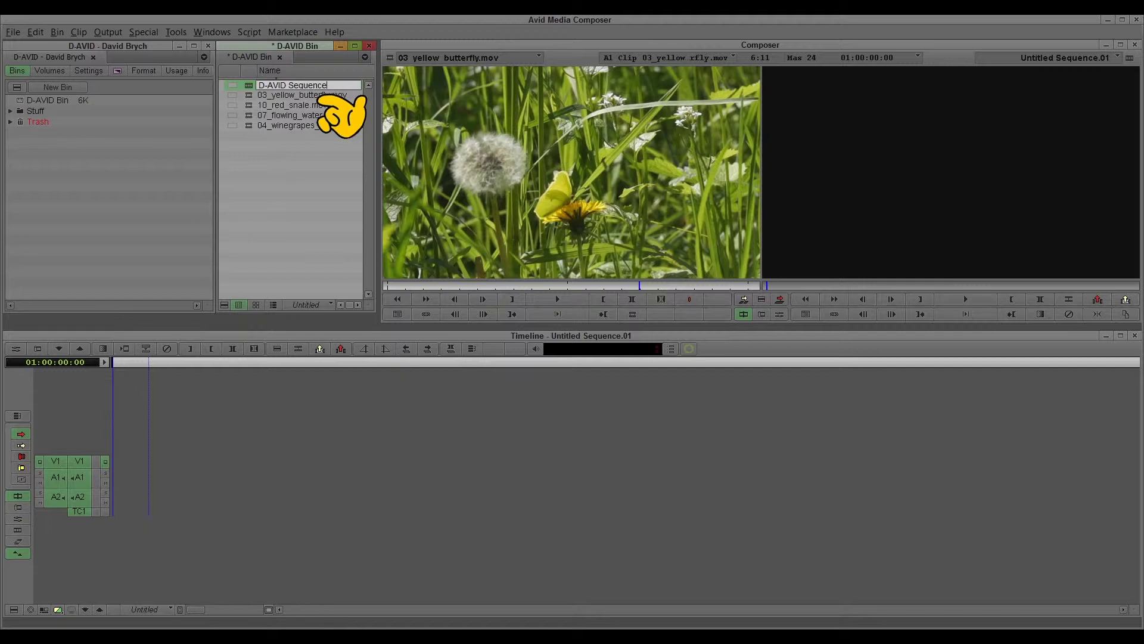
key("Return")
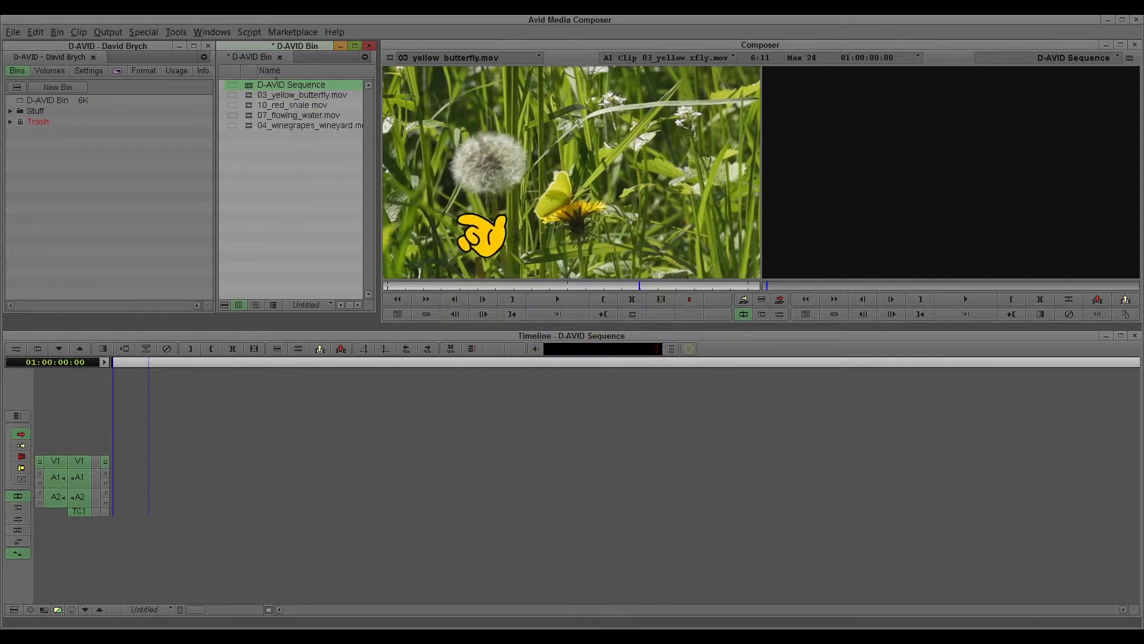
Scrub to the butterfly, mark In, then play forward and step back to the end frame
left_click_drag(642, 286, 700, 285)
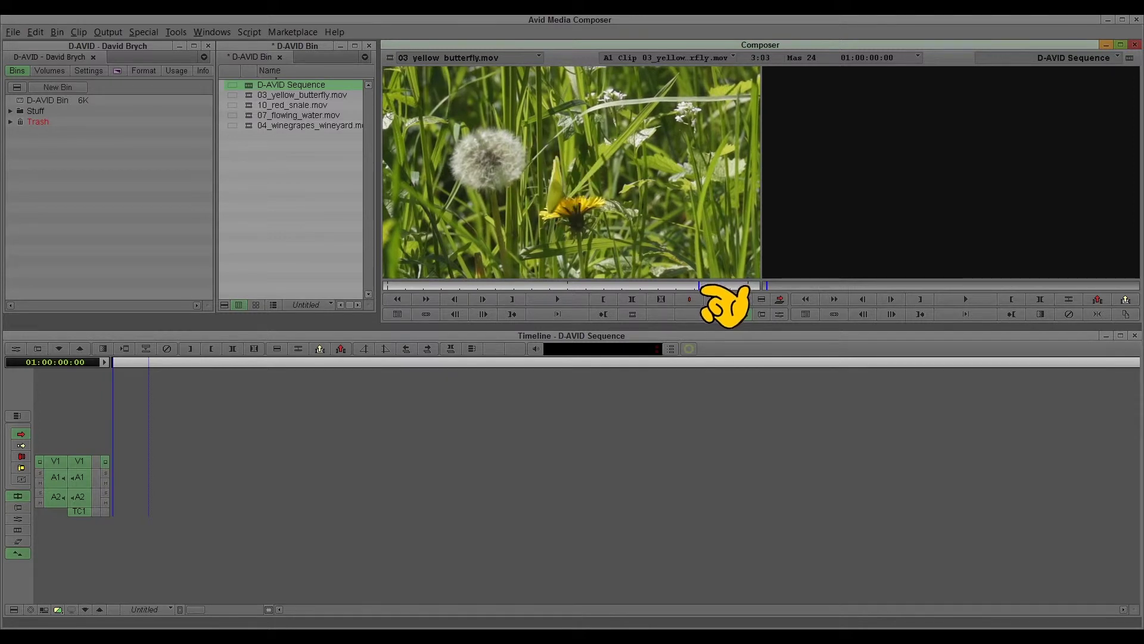
left_click(516, 300)
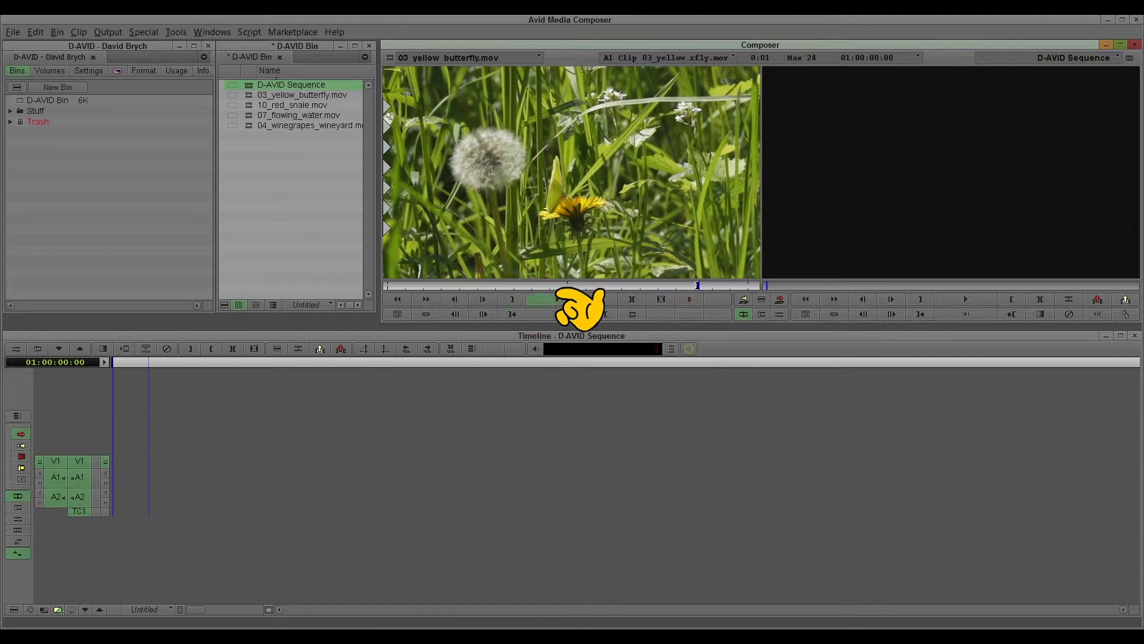
left_click(560, 299)
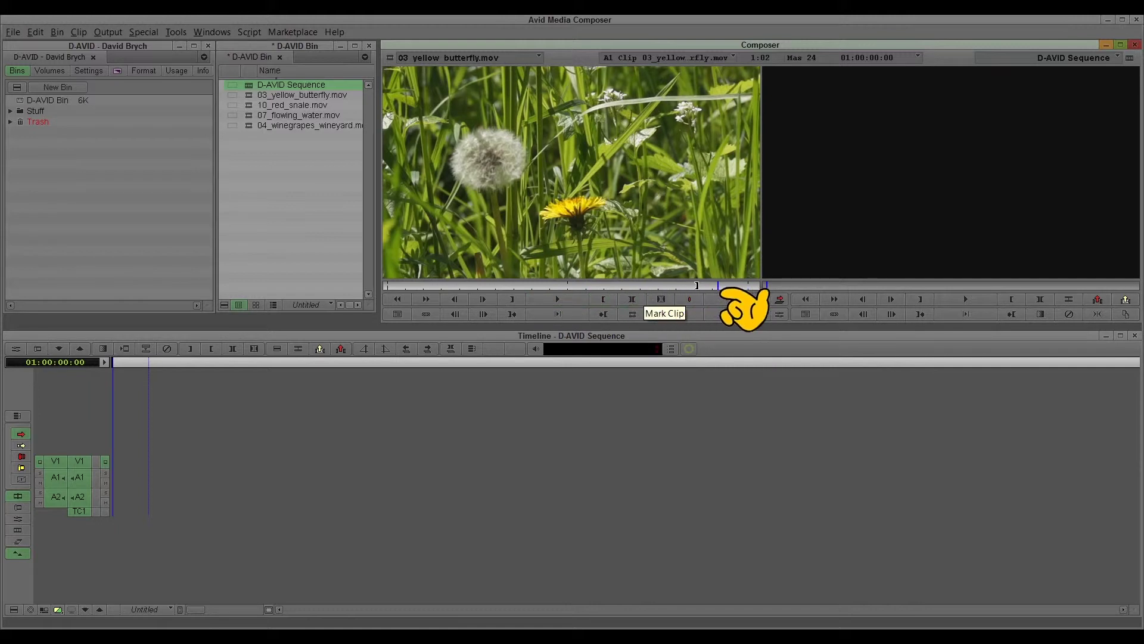
left_click_drag(718, 286, 709, 287)
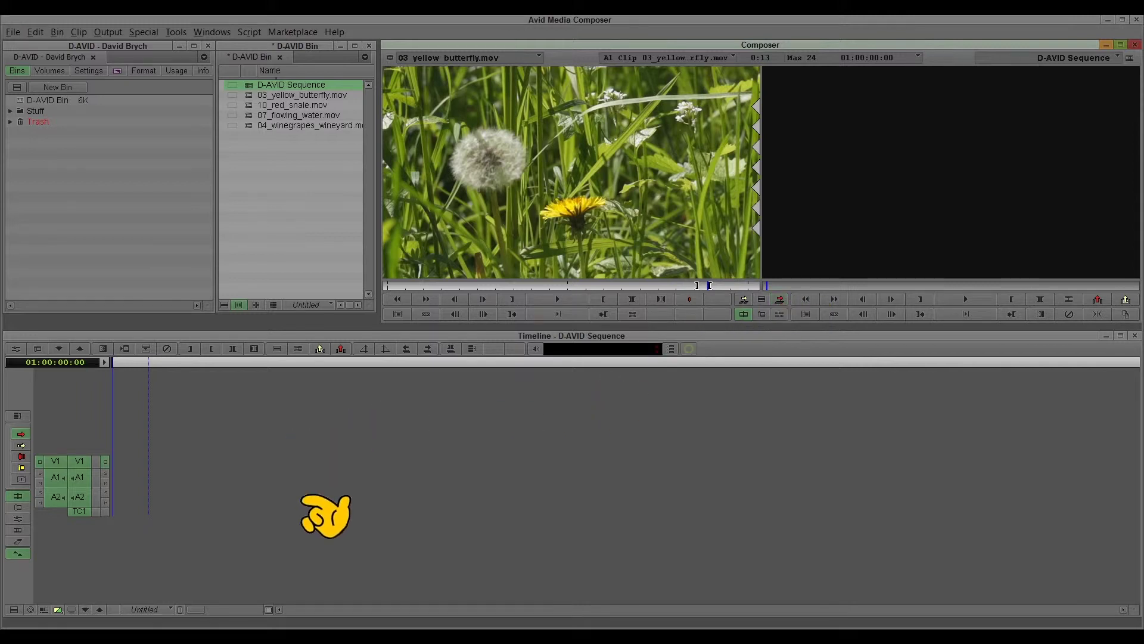
Overwrite the marked butterfly range into D-AVID Sequence, then splice a second copy at its end
left_click(780, 298)
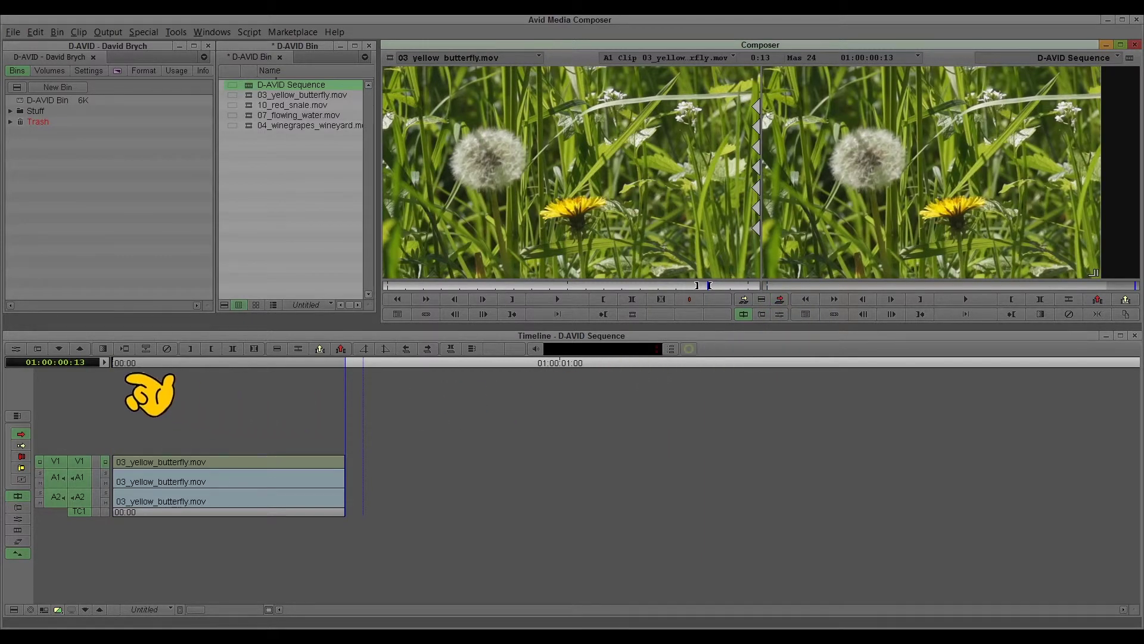
left_click_drag(111, 362, 133, 389)
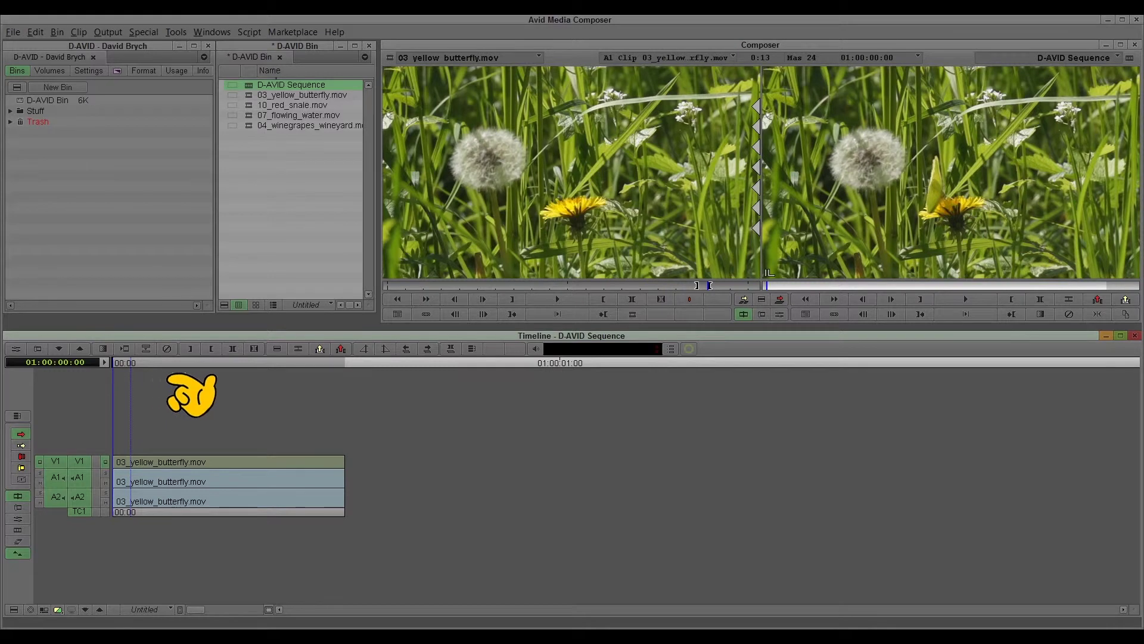
left_click(332, 394)
left_click(358, 389)
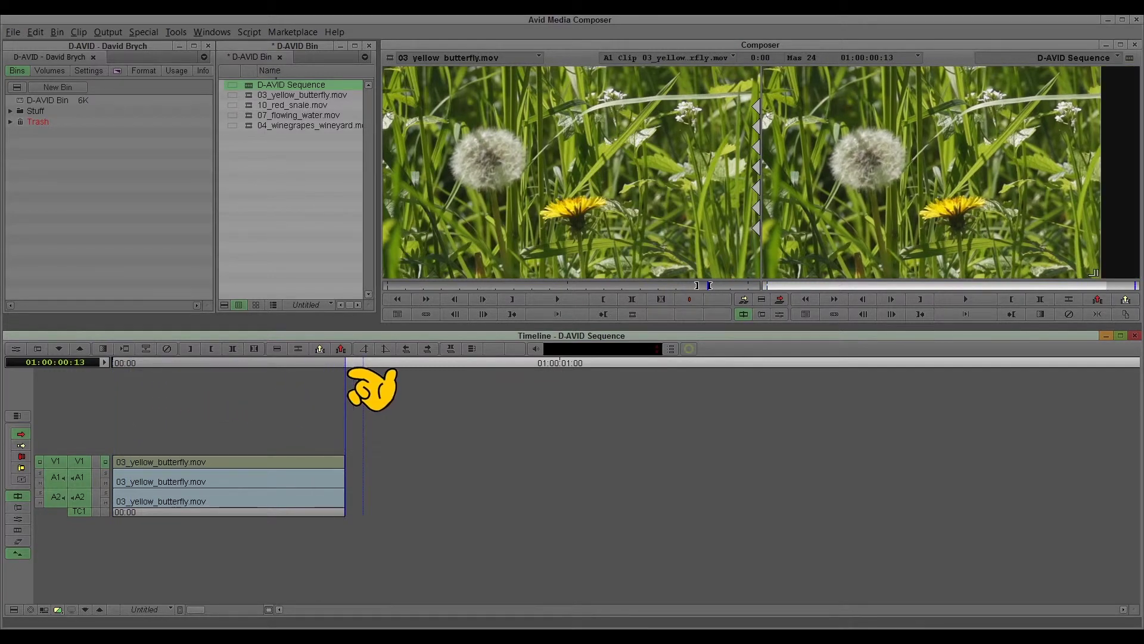
left_click(780, 299)
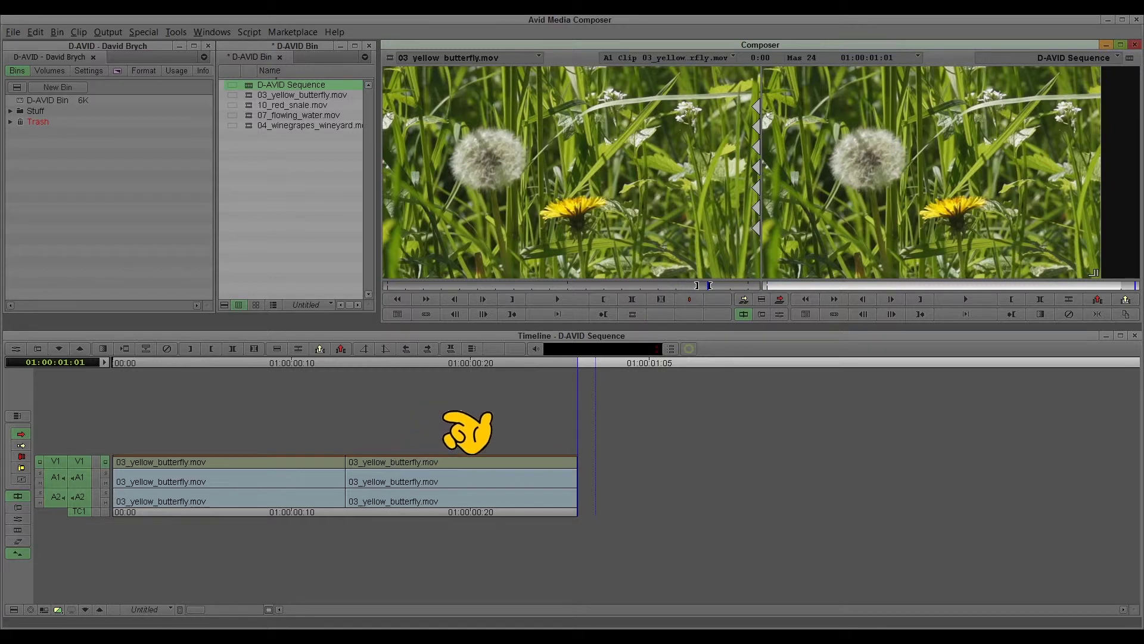
Mark a short In-Out range on 10_red_snale.mov and park the sequence at the butterfly cut
double_click(257, 105)
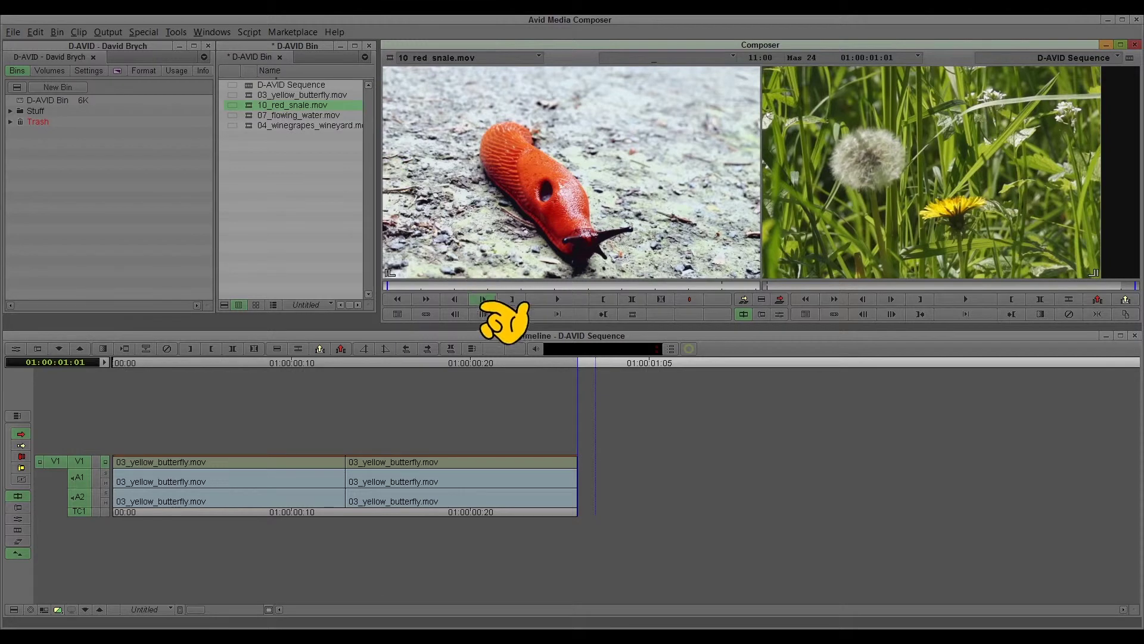
left_click_drag(438, 285, 514, 297)
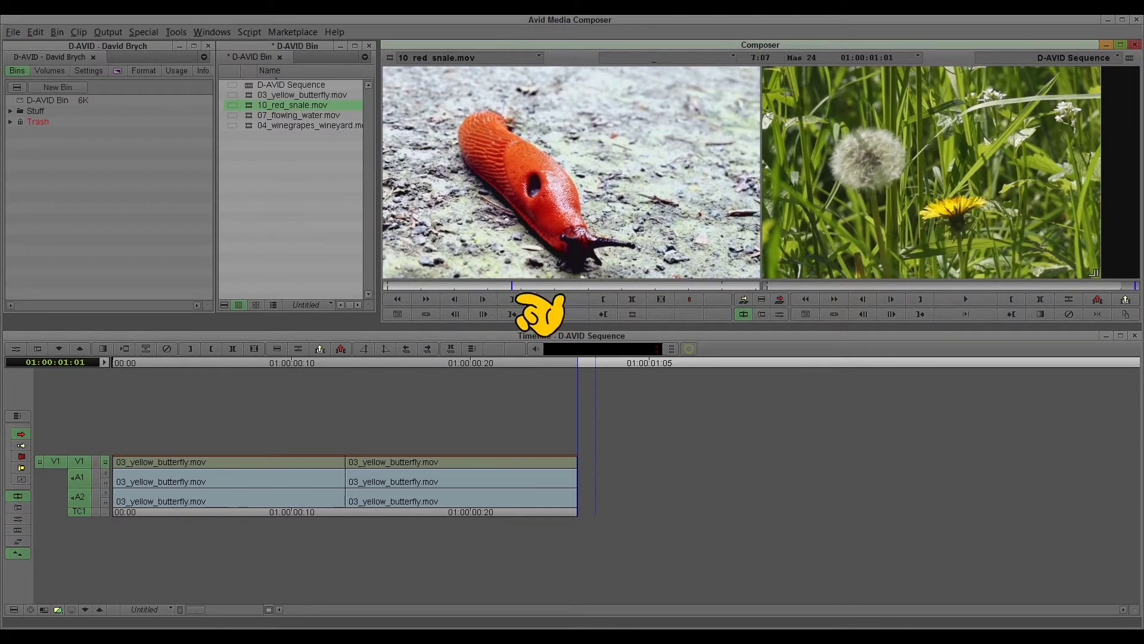
left_click(513, 298)
left_click(558, 298)
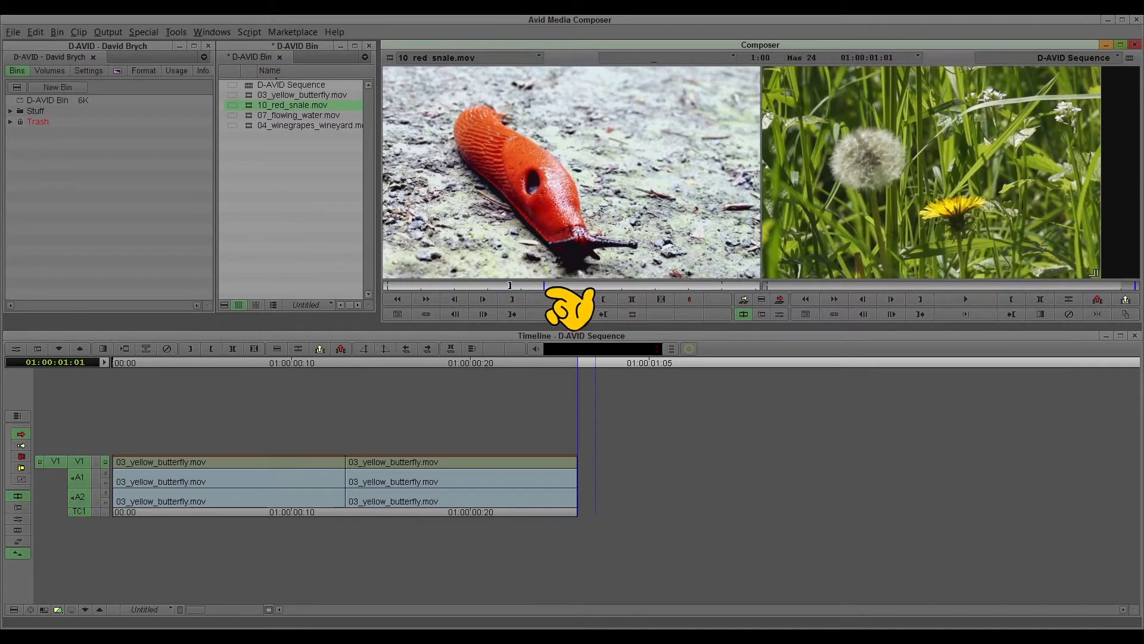
left_click(602, 298)
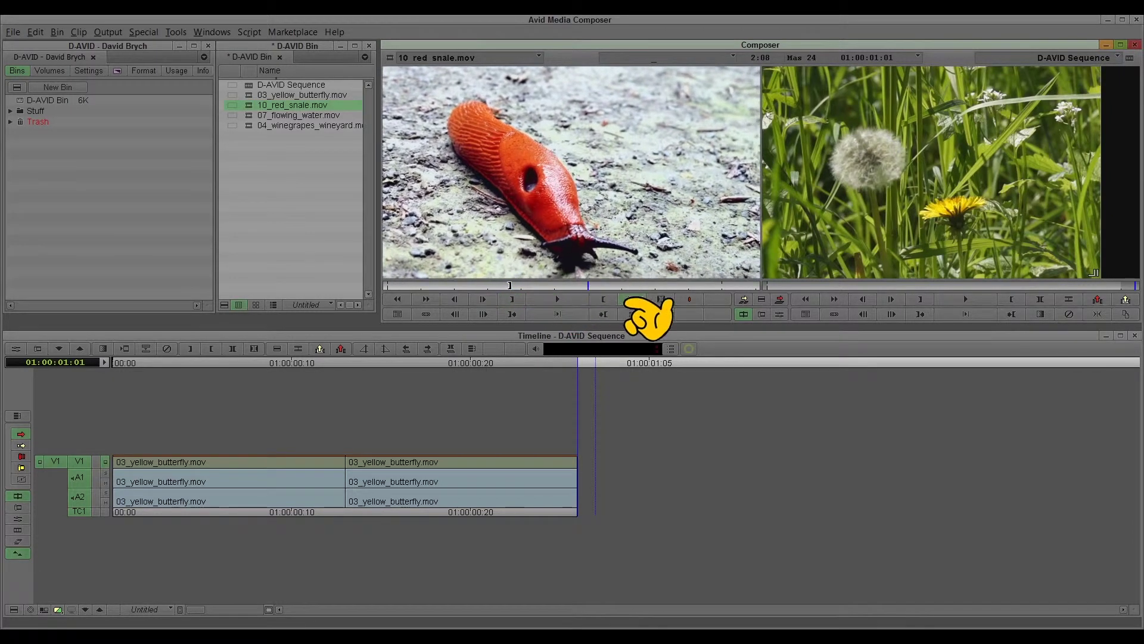
left_click(559, 298)
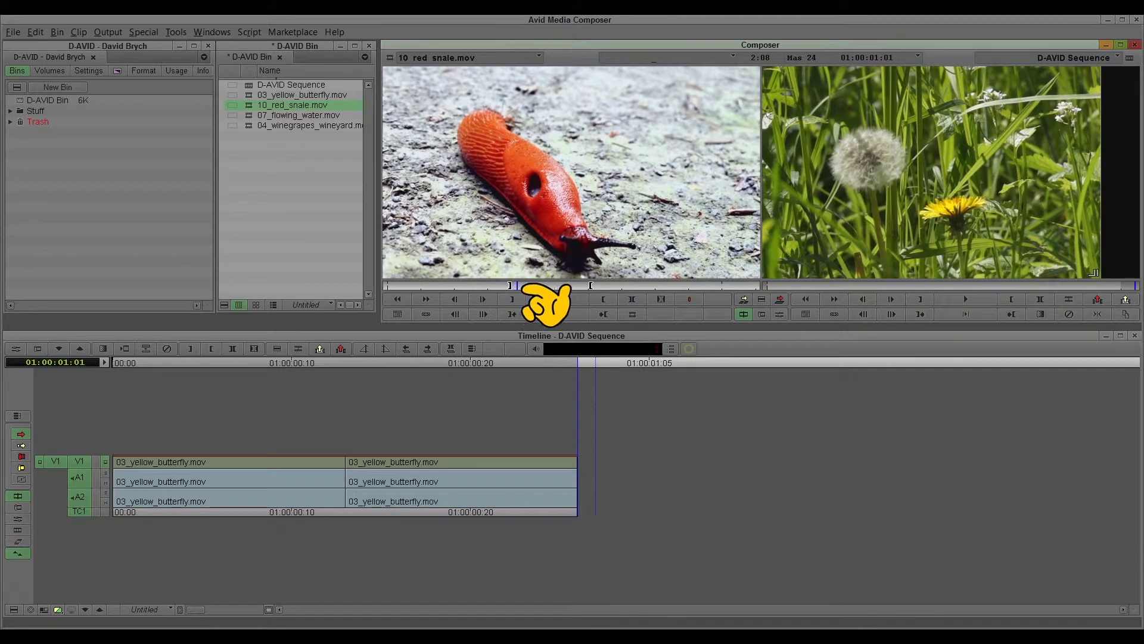
mouse_move(524, 287)
left_mouse_down()
mouse_move(591, 285)
mouse_move(517, 288)
left_mouse_up()
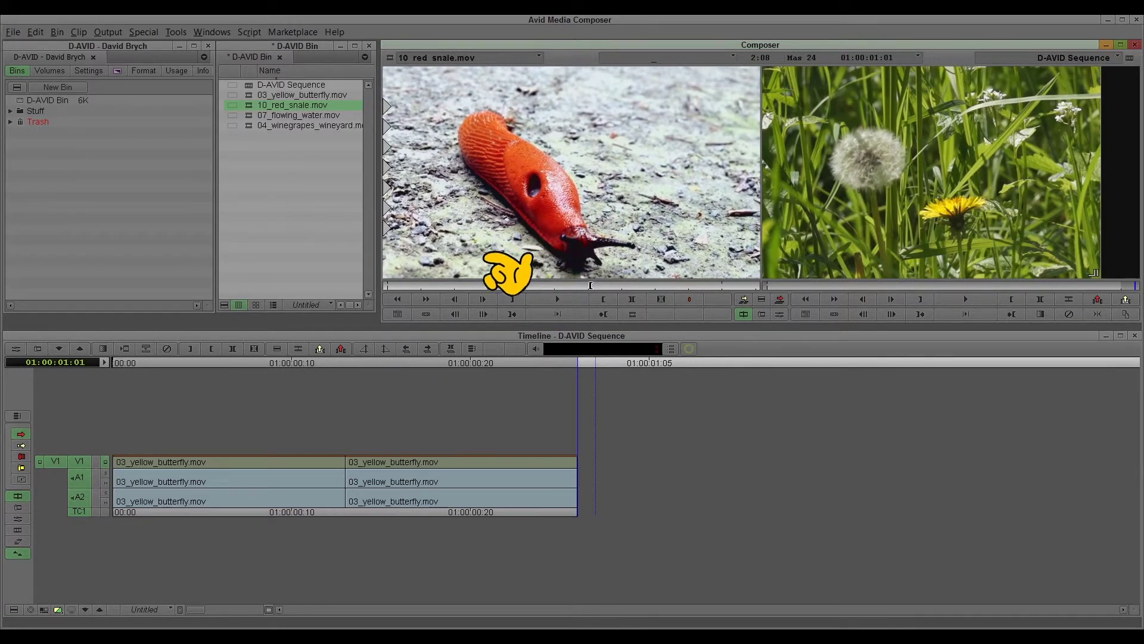
mouse_move(417, 384)
left_mouse_down()
mouse_move(370, 391)
mouse_move(427, 387)
mouse_move(404, 392)
left_mouse_up()
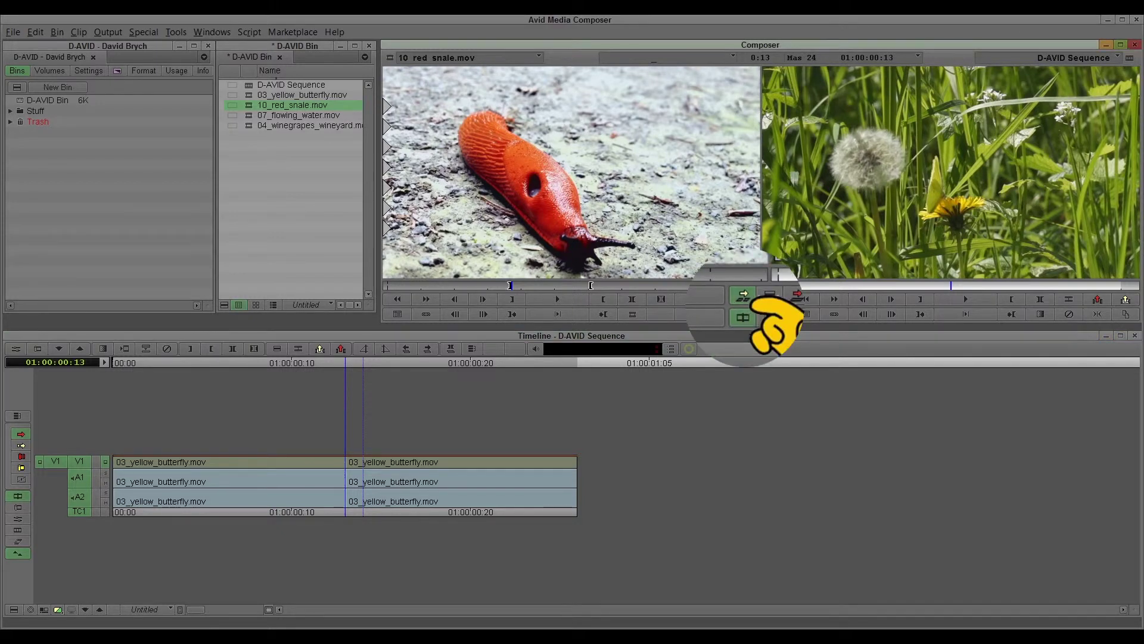
Splice the marked slug clip into V1 between the two butterfly segments
left_click(744, 295)
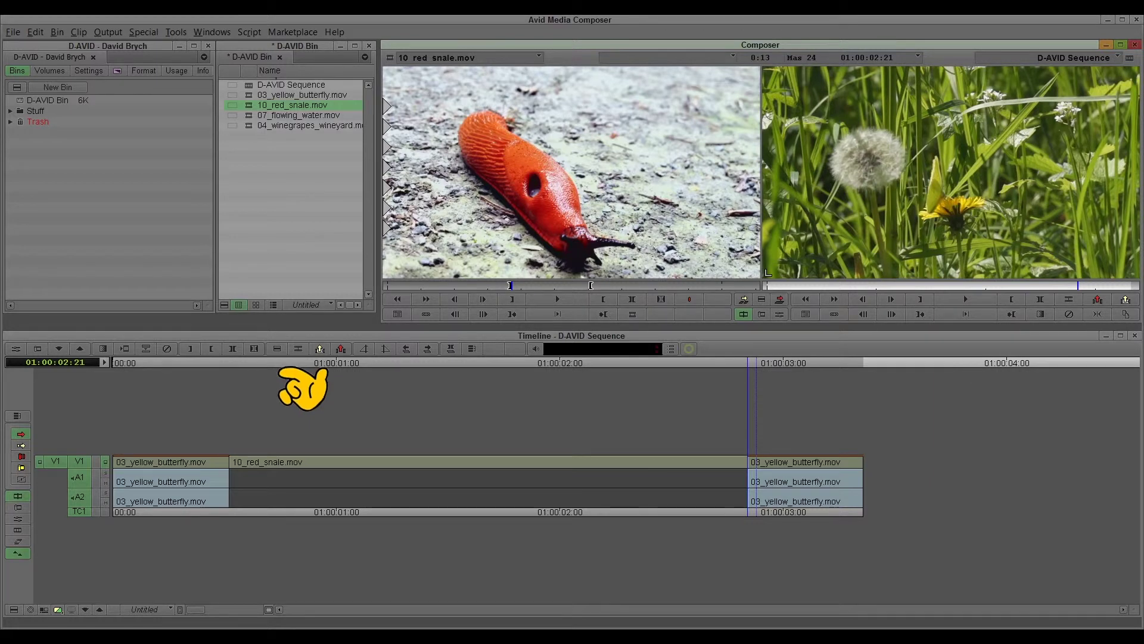
left_click(367, 420)
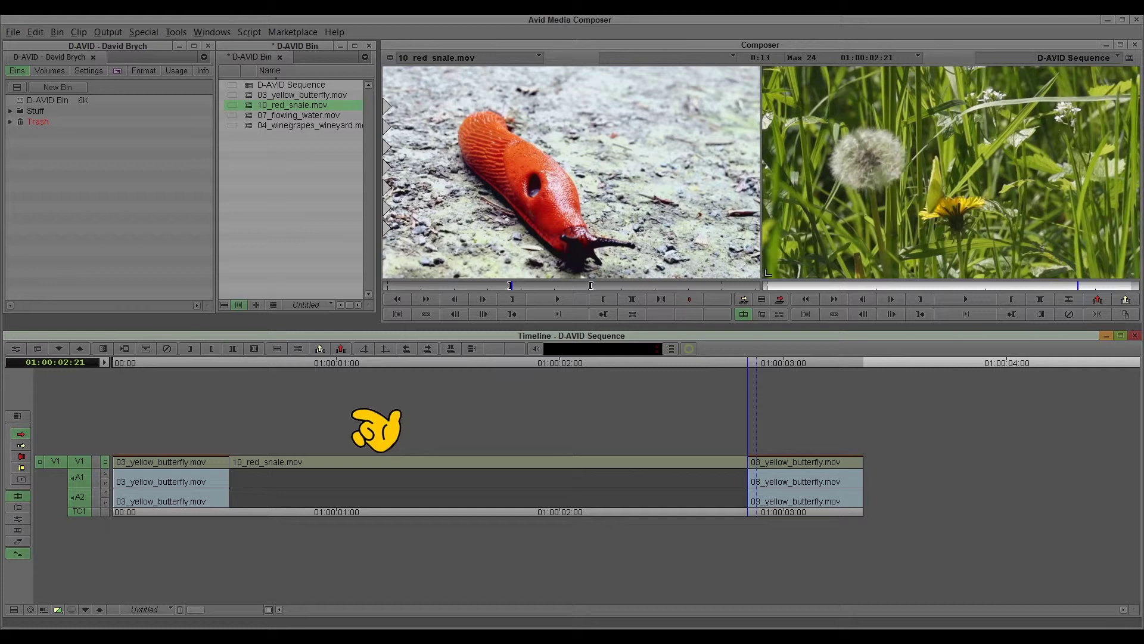
Add a V2 track and drag the slug clip onto V2, overlapping the first butterfly's tail
key("ctrl+y")
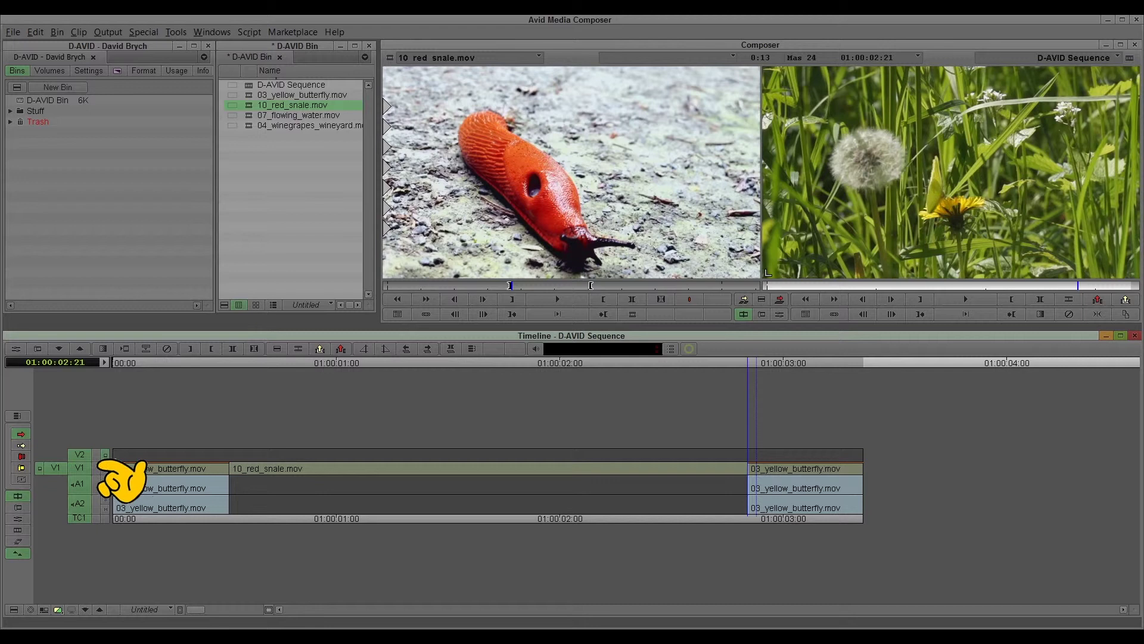
left_click_drag(262, 474, 222, 381)
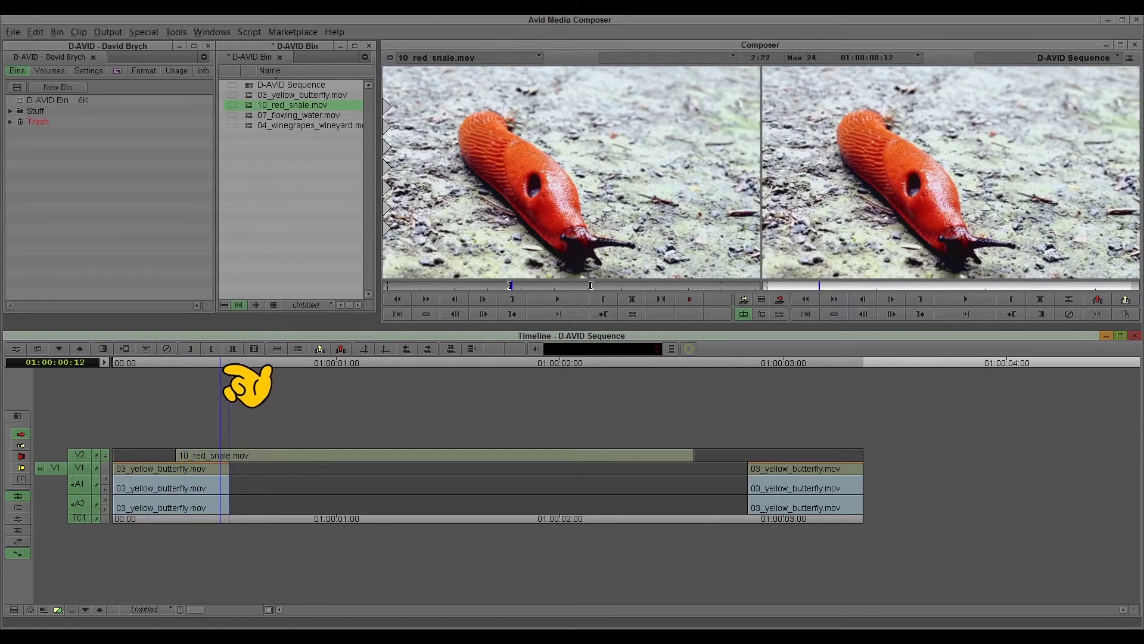
left_click_drag(239, 456, 262, 466)
left_click_drag(213, 370, 256, 372)
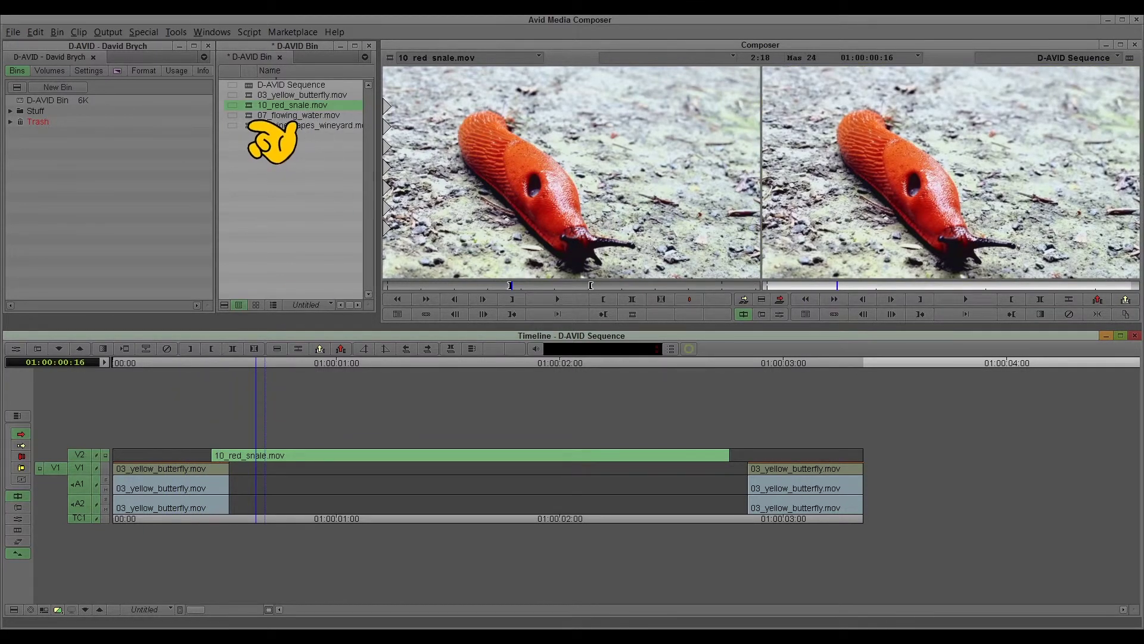
Load 07_flowing_water.mov, shuttle it with Space and J, and mark In near its start
double_click(290, 115)
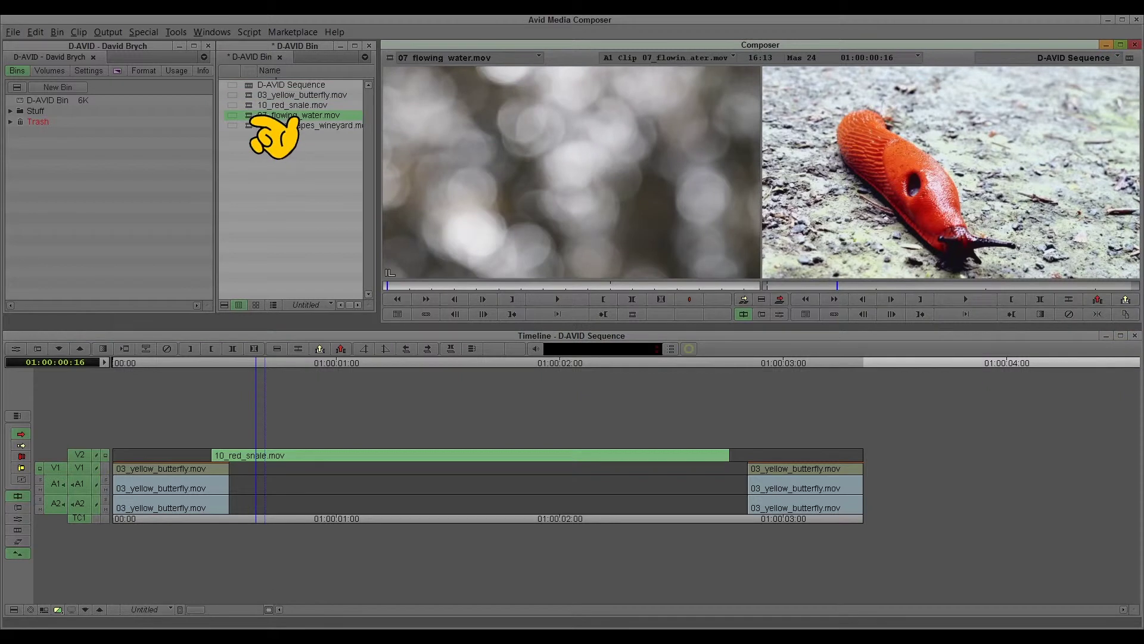
key("space")
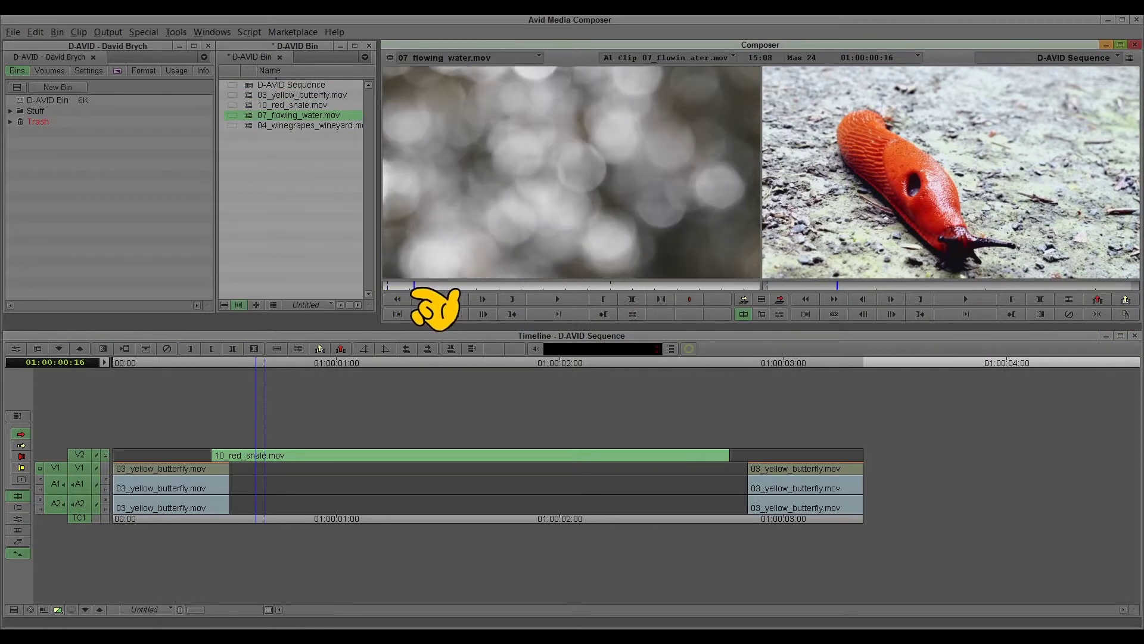
key("j")
key("space")
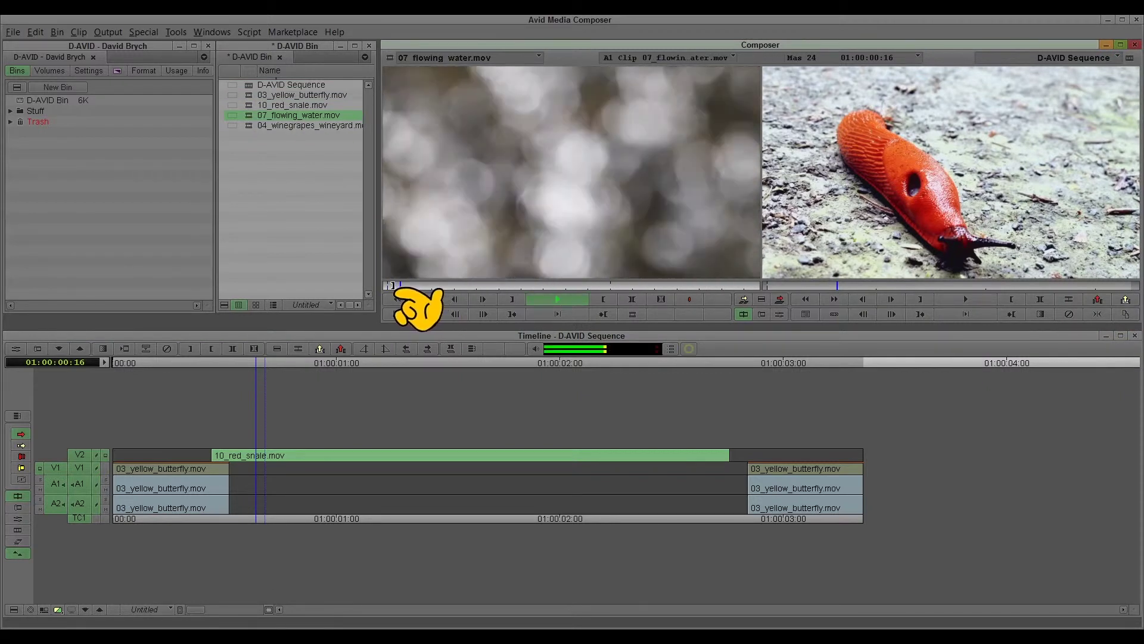
key("i")
key("space")
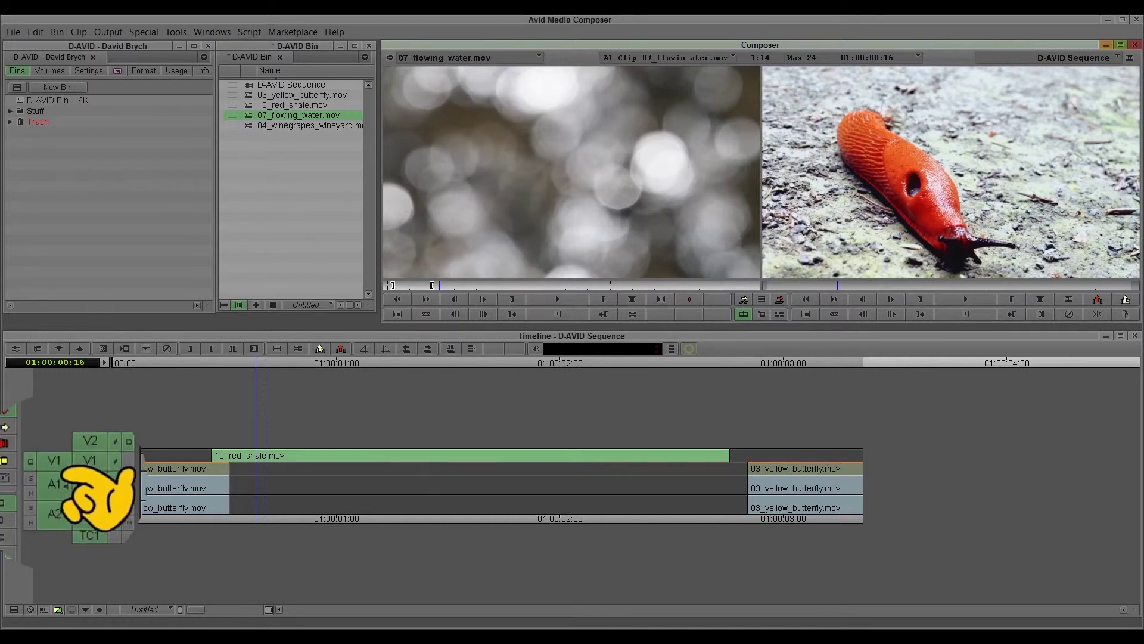
Patch source V1 to record V2 and mark the sequence In at 01:00:00:21
left_click_drag(54, 459, 90, 440)
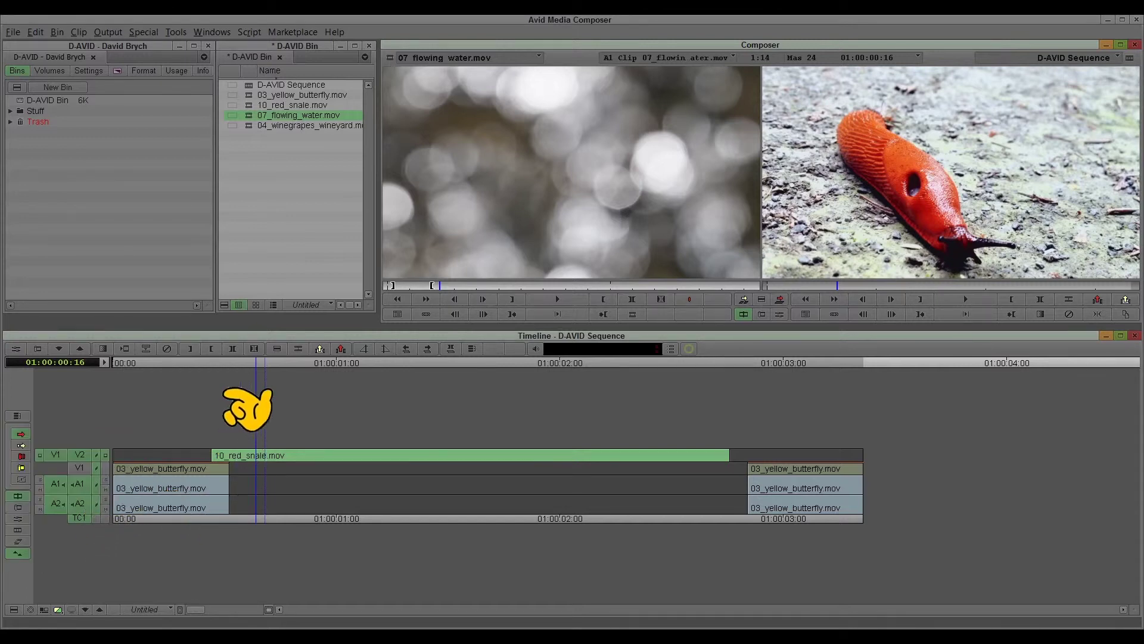
left_click(301, 377)
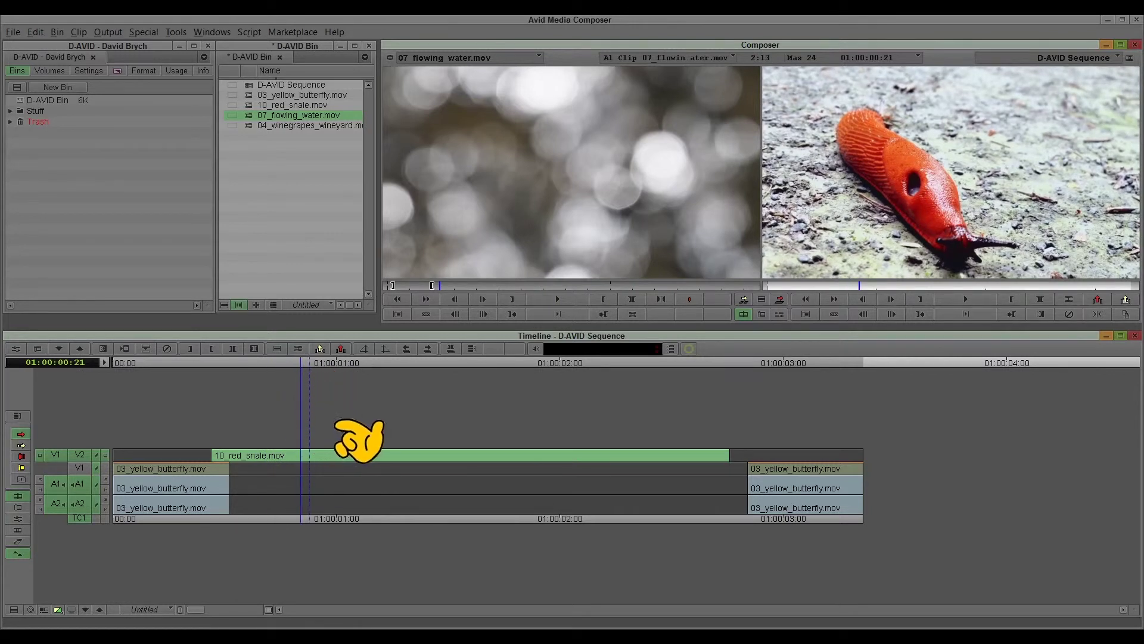
left_click(921, 315)
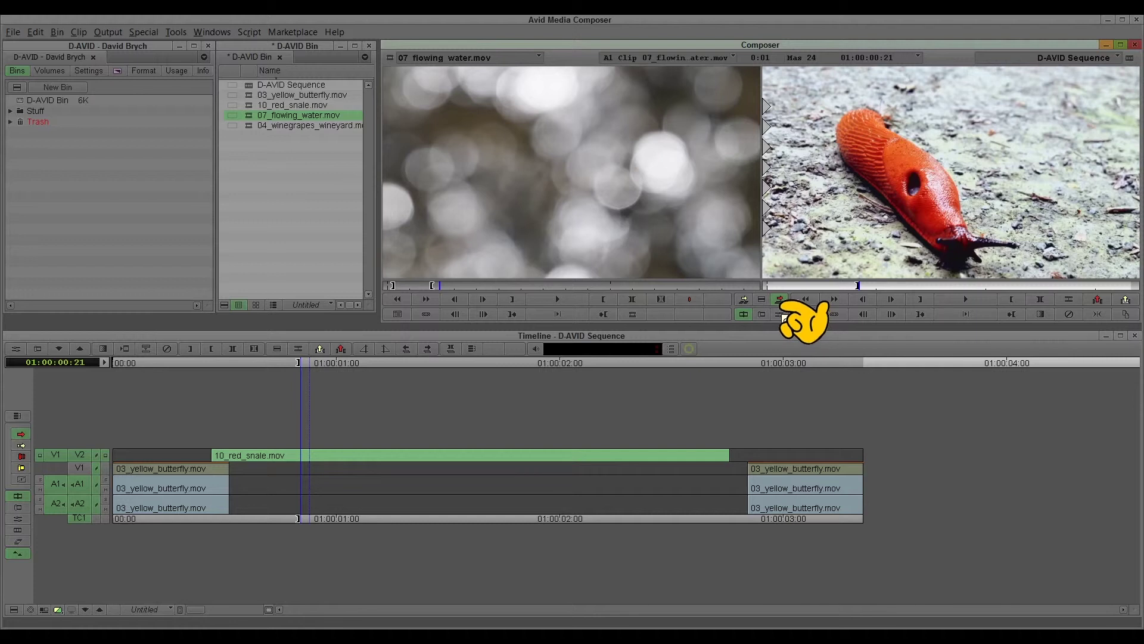
Overwrite the flowing-water clip onto V2, A1 and A2, then scrub to review it
left_click(780, 300)
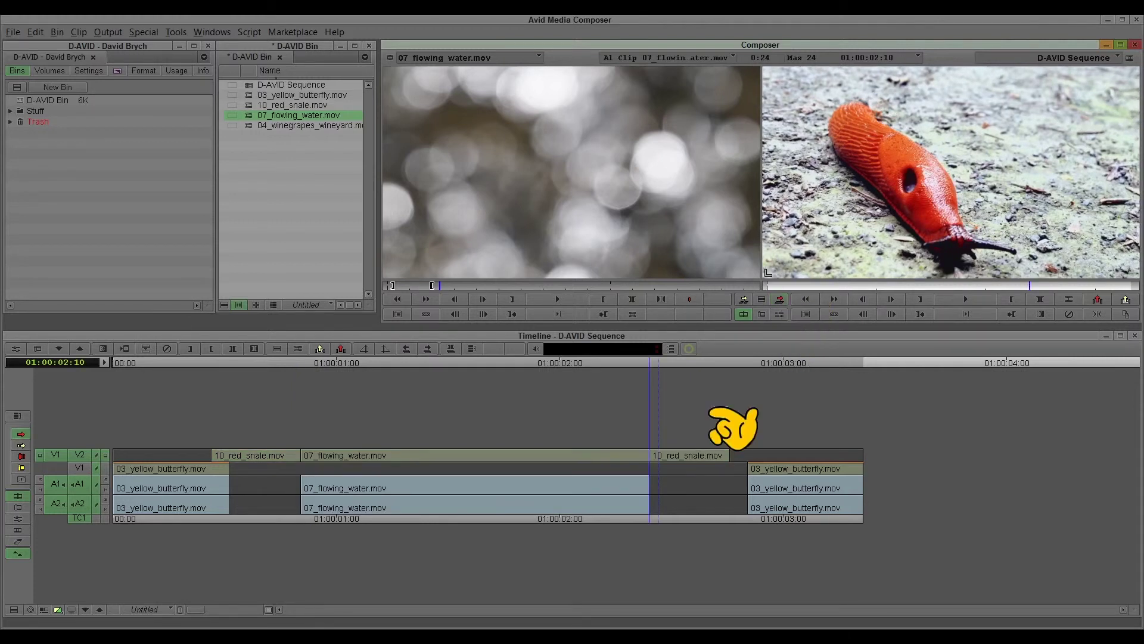
left_click_drag(298, 372, 641, 373)
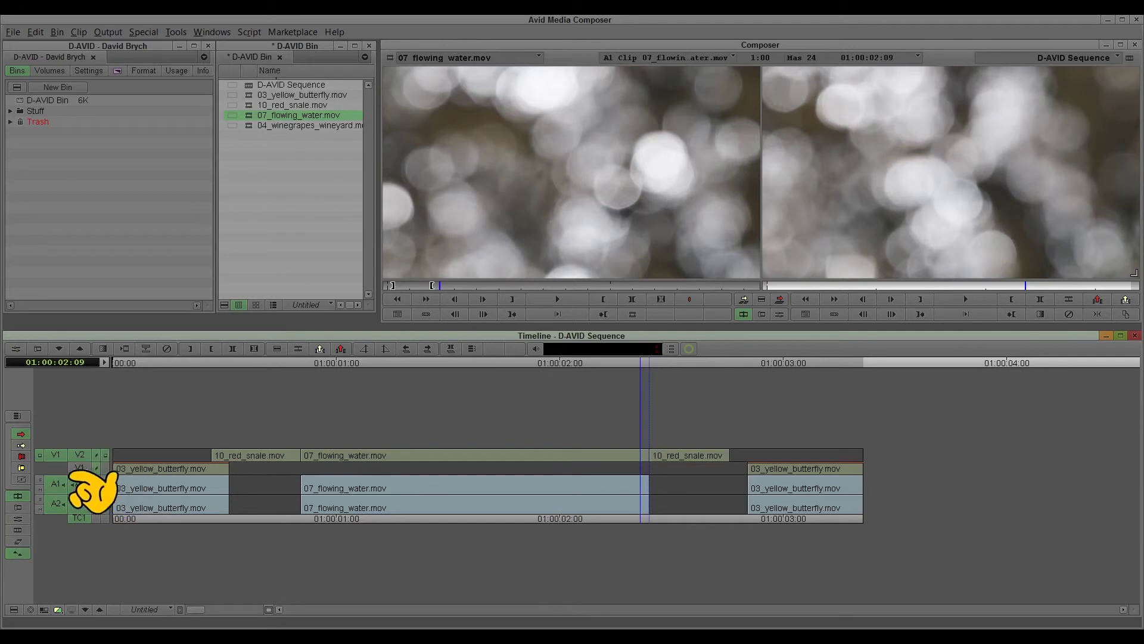
Drag the last 03_yellow_butterfly.mov segment on V1, A1 and A2 left to butt against the V2 slug's end
left_click(597, 385)
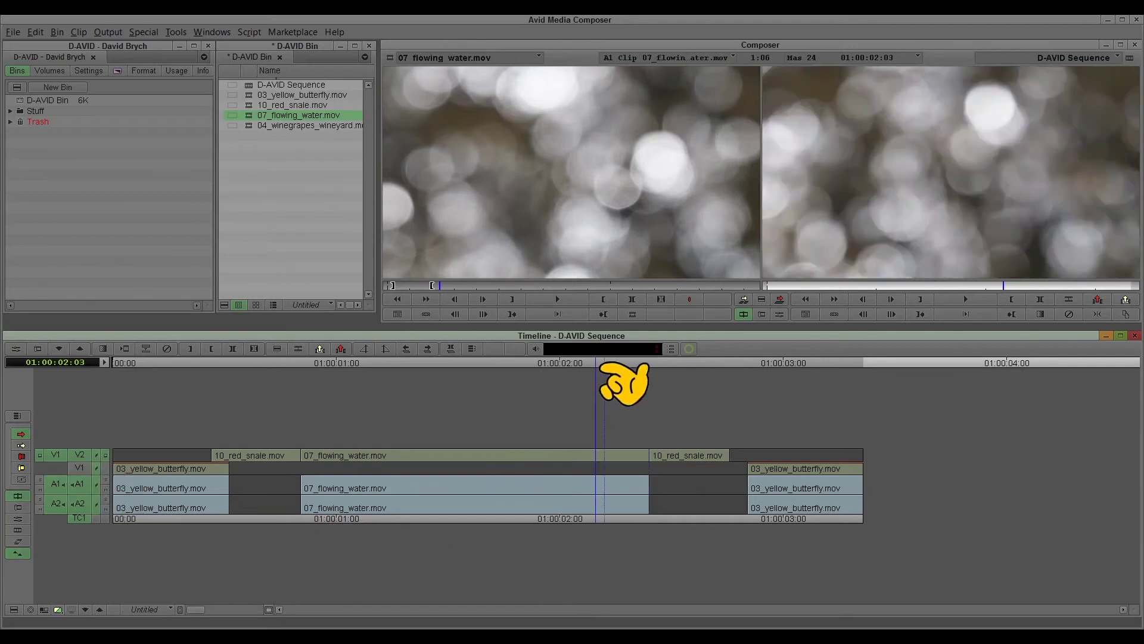
left_click_drag(601, 385, 792, 501)
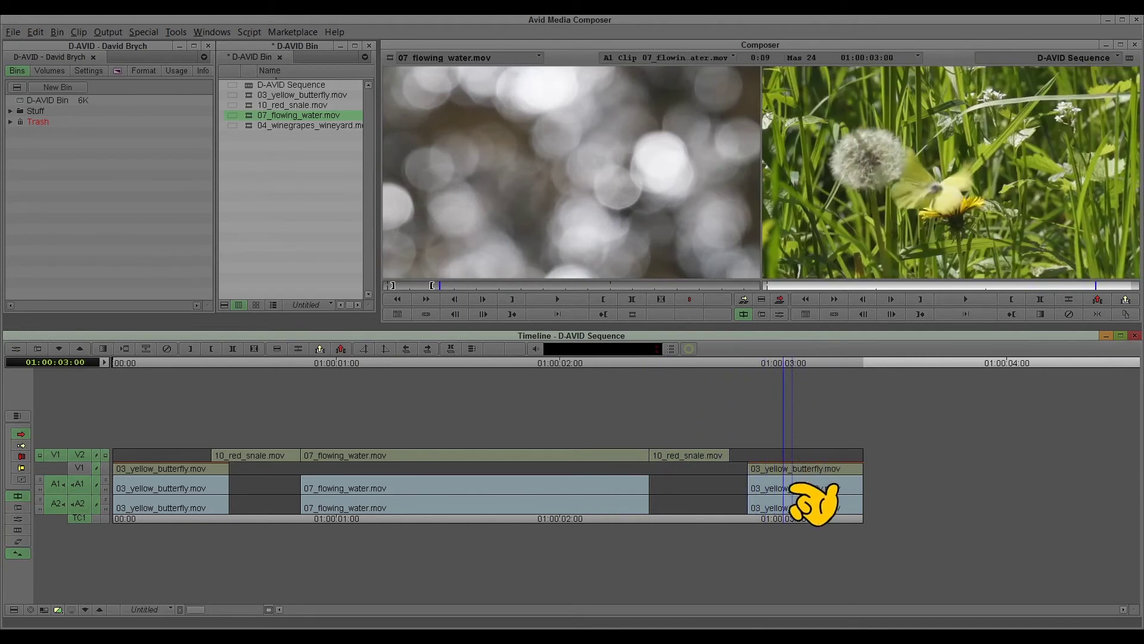
left_click(797, 476)
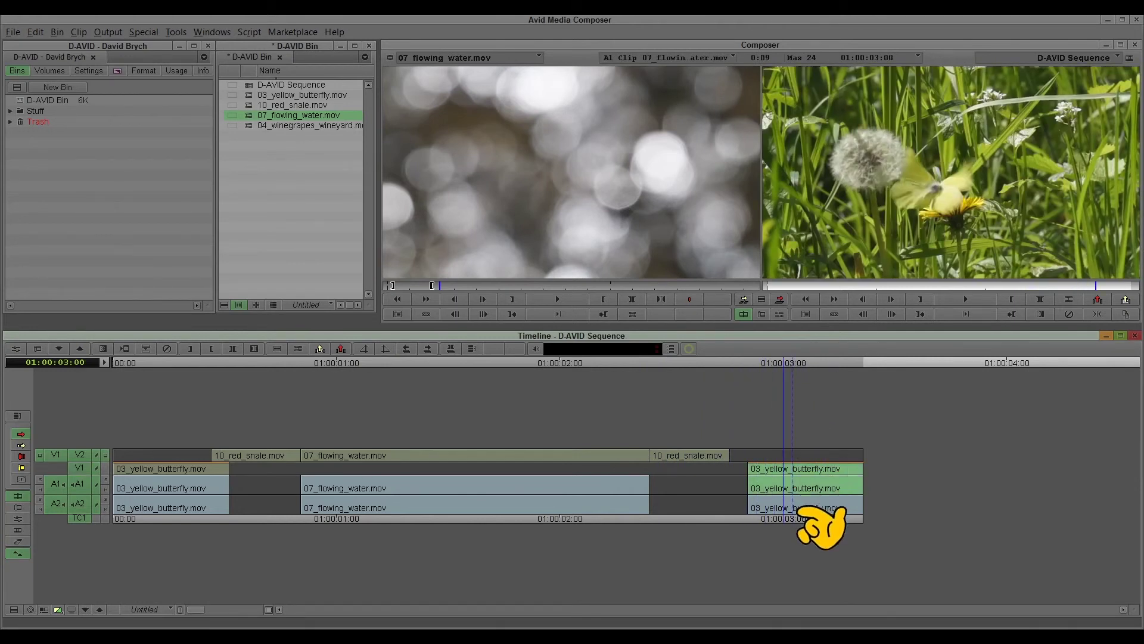
left_click_drag(831, 514, 811, 516)
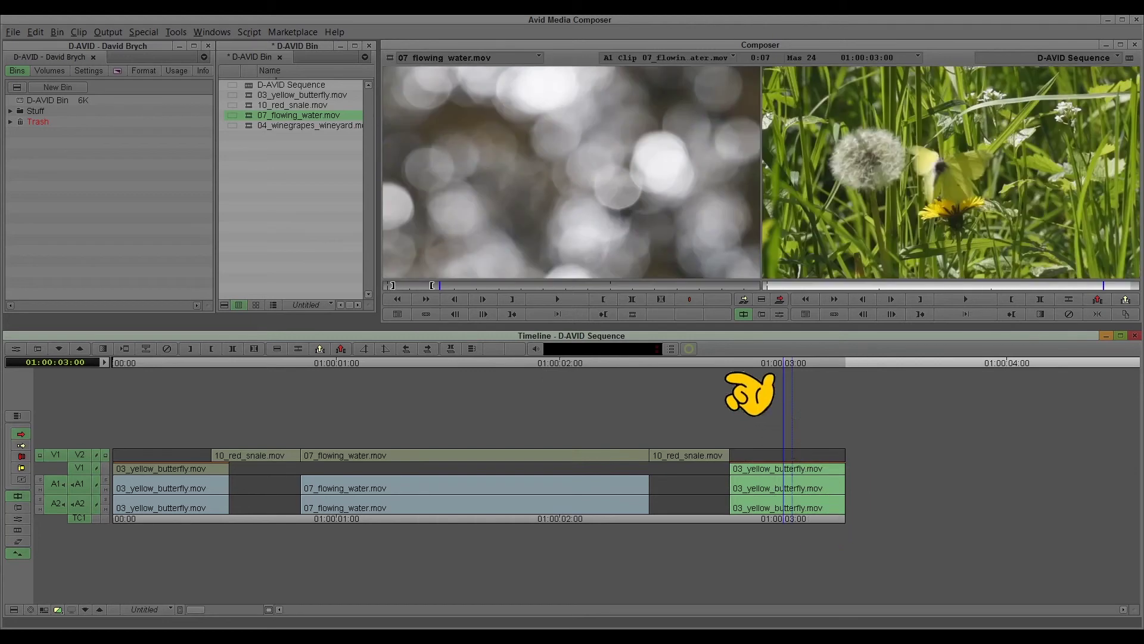
left_click(564, 386)
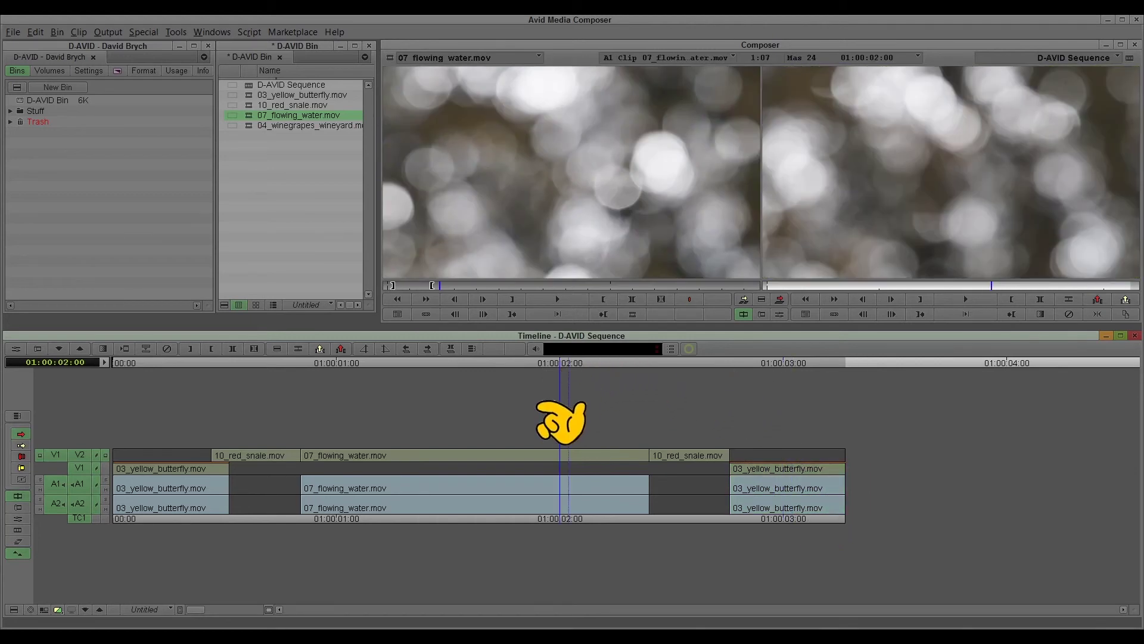